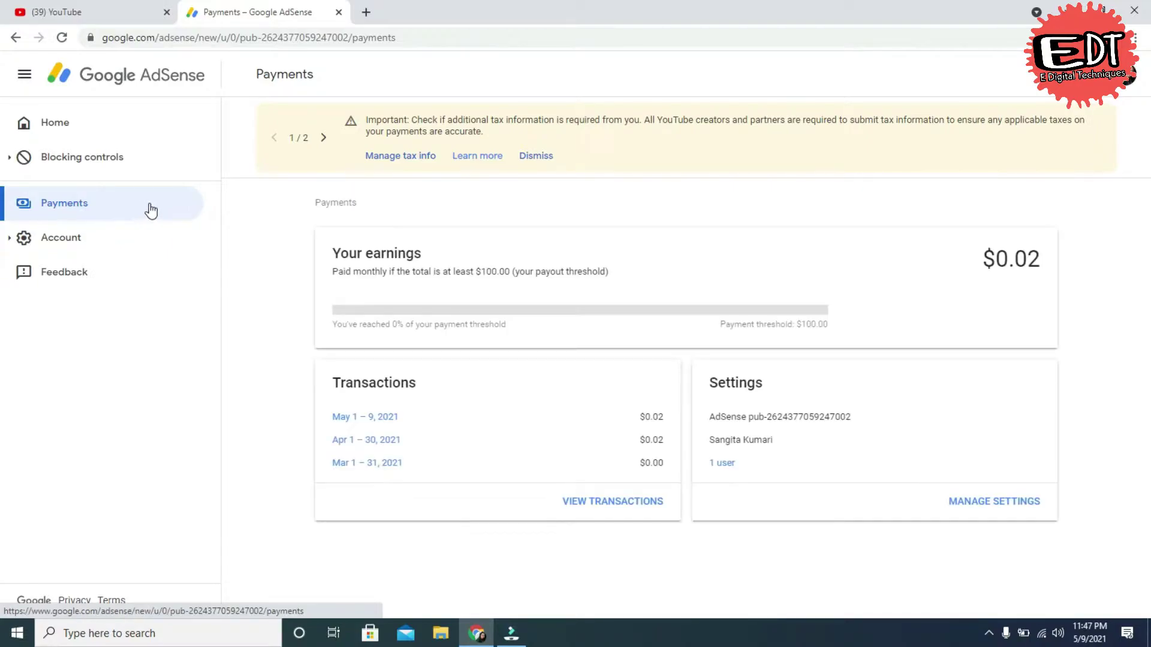
From payments settings, open Manage tax info for United States tax info
{"action": "left_click", "coordinate": [999, 504]}
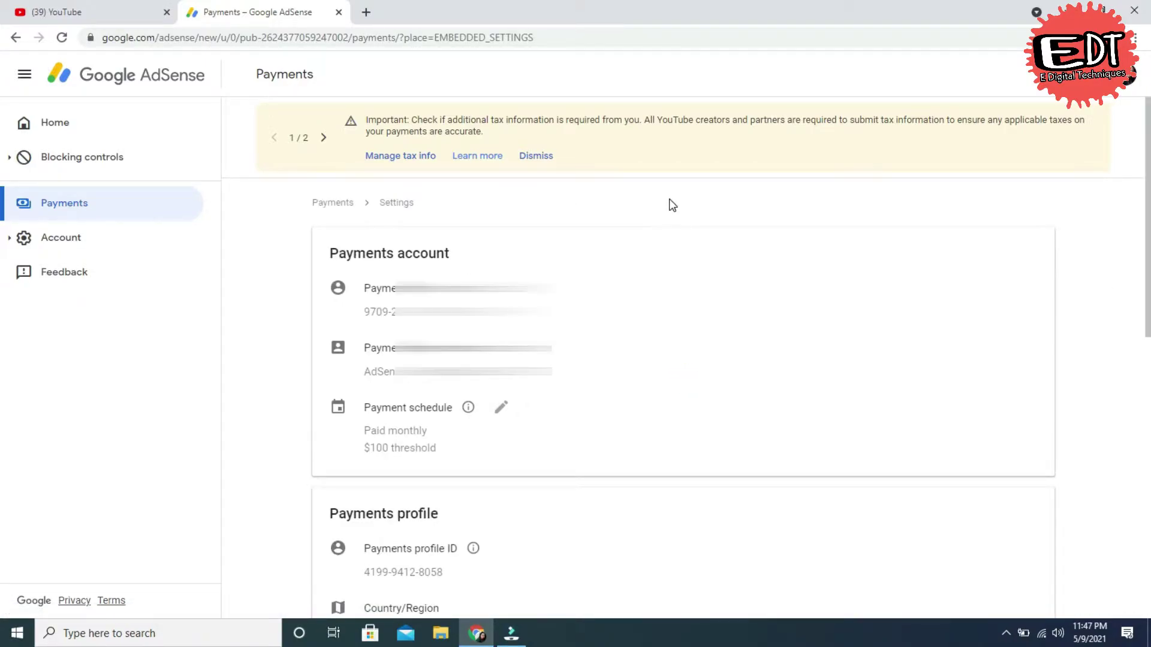
{"action": "scroll", "coordinate": [1145, 200], "scroll_direction": "down", "scroll_amount": 10}
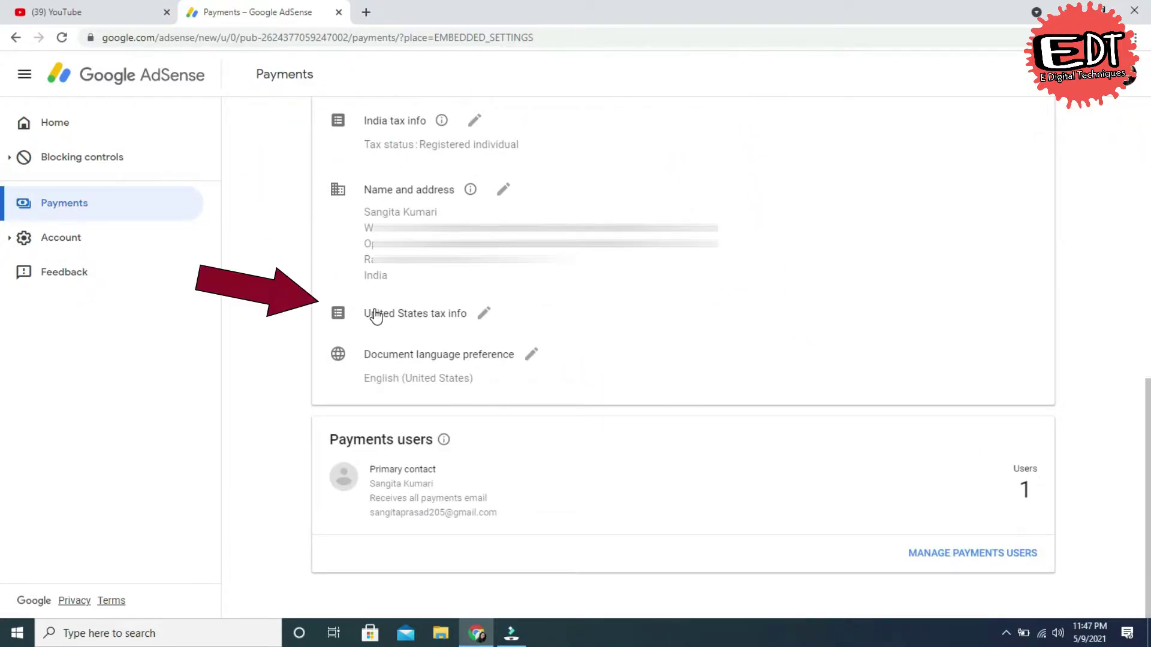
{"action": "left_click", "coordinate": [485, 315]}
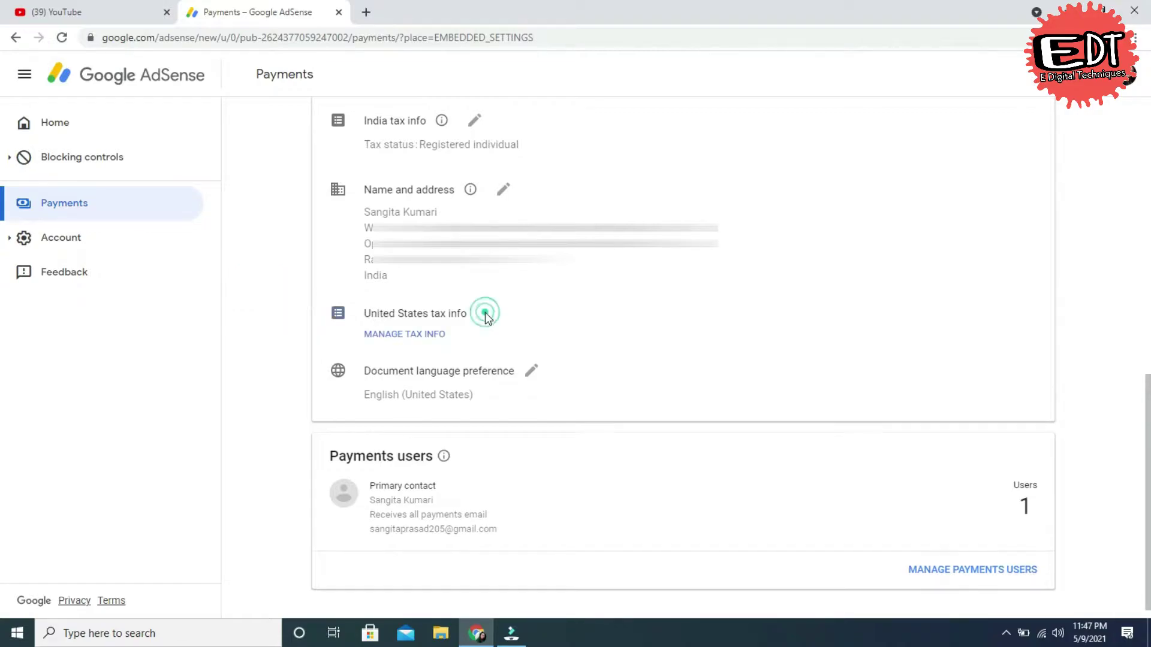
{"action": "left_click", "coordinate": [423, 339]}
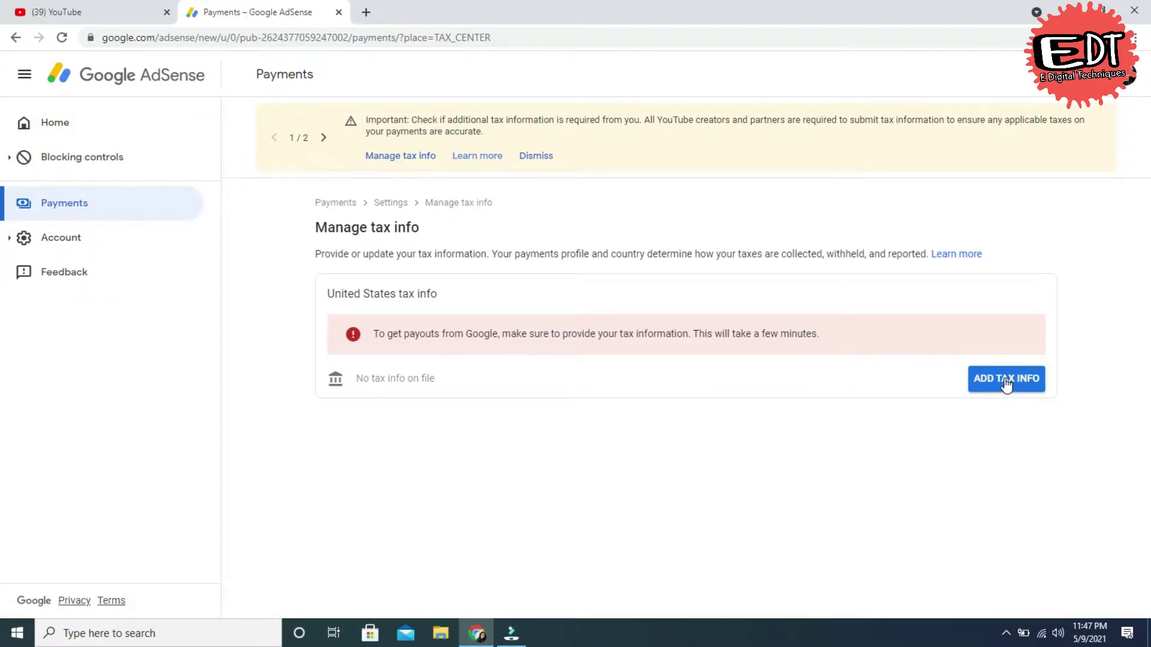
Begin adding United States tax info and re-verify with the account password
{"action": "left_click", "coordinate": [1026, 384]}
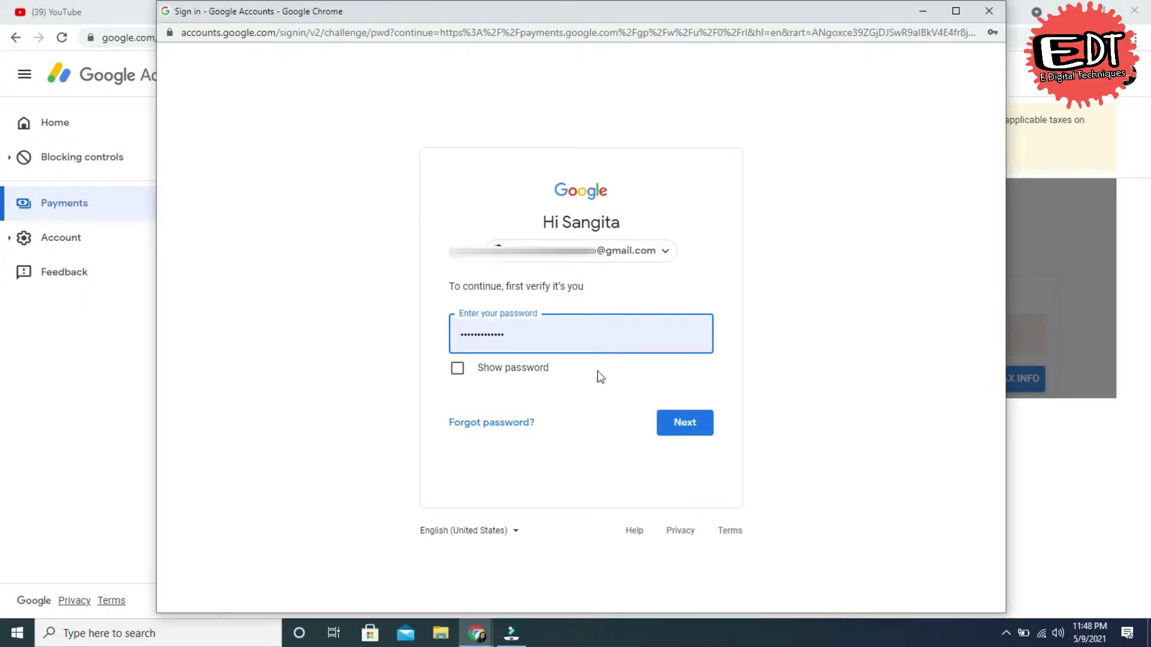
{"action": "left_click", "coordinate": [688, 426]}
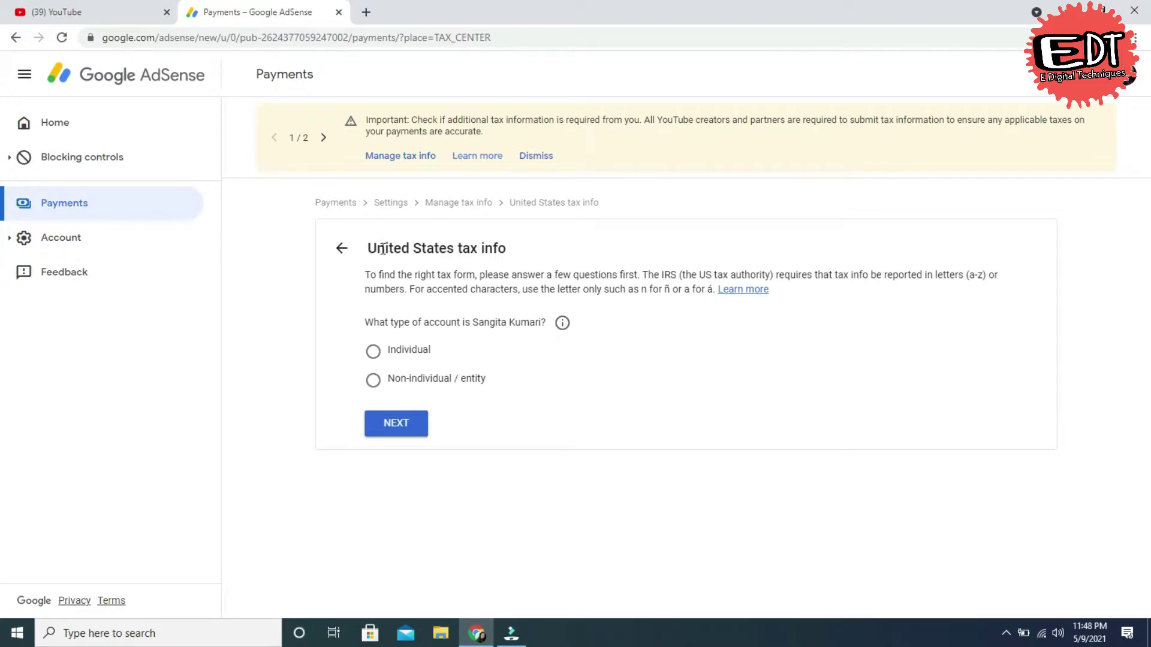
Mark the account type as Individual and continue
{"action": "left_click_drag", "start_coordinate": [377, 248], "coordinate": [498, 247]}
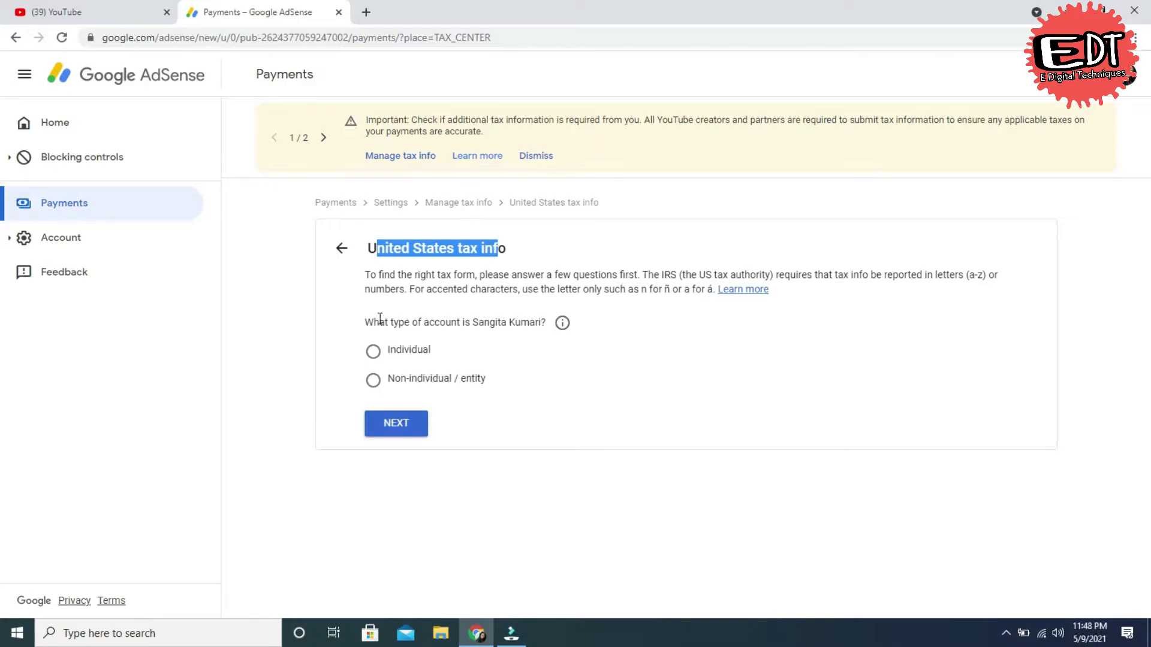
{"action": "left_click_drag", "start_coordinate": [377, 322], "coordinate": [429, 322]}
{"action": "left_click", "coordinate": [373, 351]}
{"action": "left_click", "coordinate": [388, 329]}
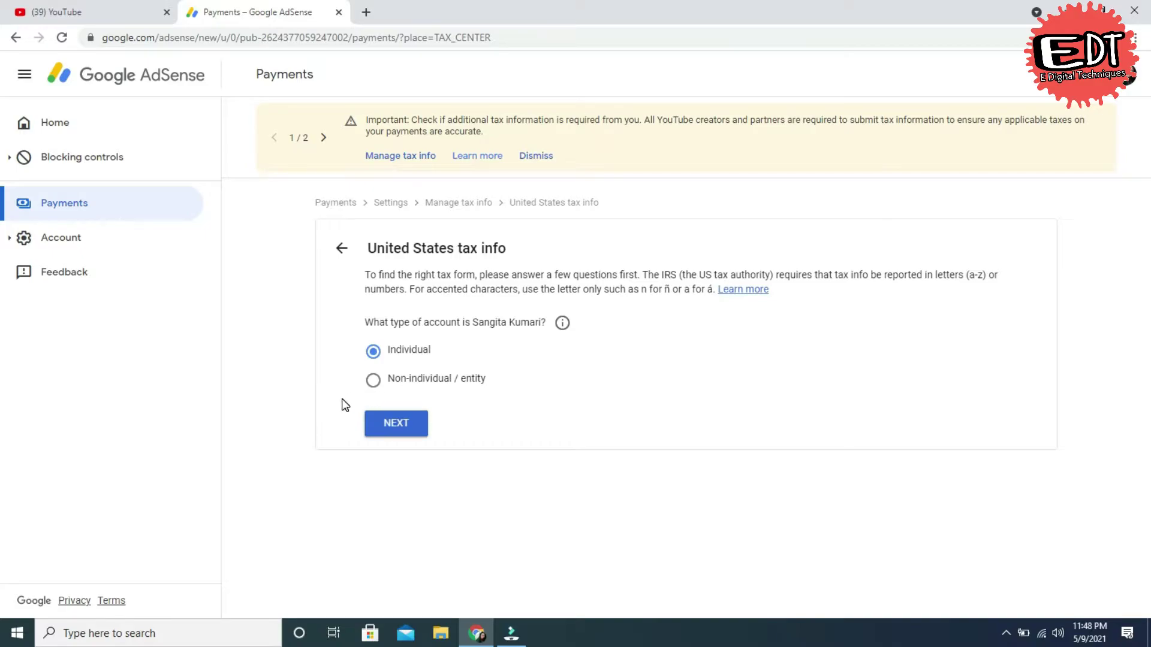
{"action": "left_click", "coordinate": [393, 426]}
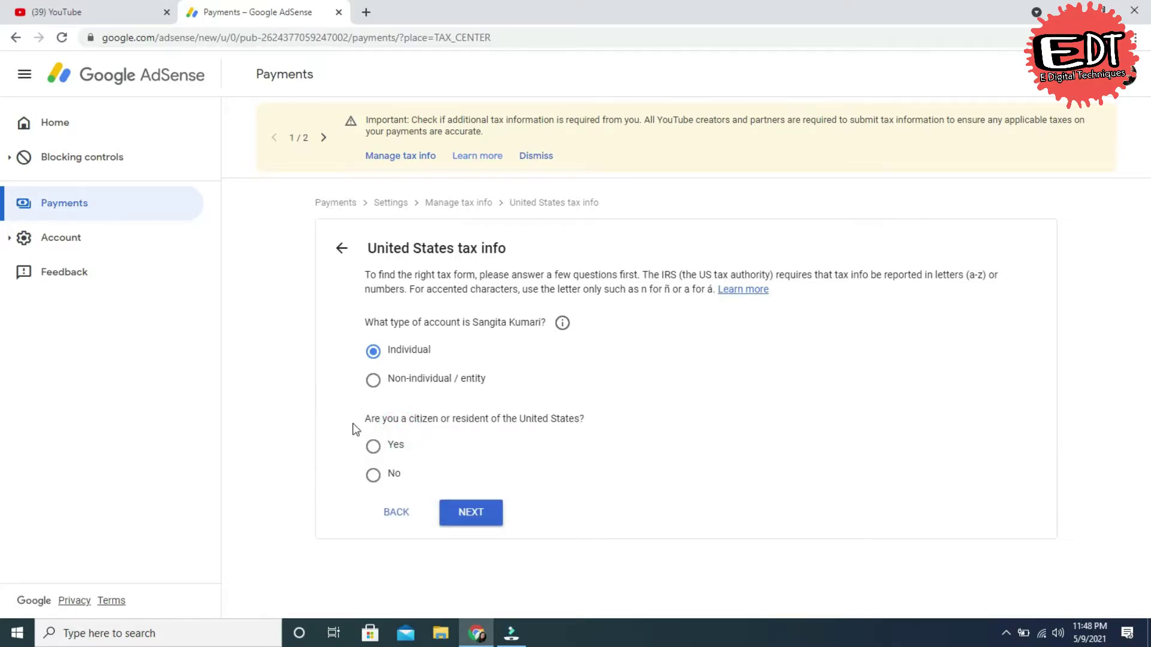
Answer No to being a US citizen or resident and pick the W-8BEN form
{"action": "left_click_drag", "start_coordinate": [367, 419], "coordinate": [562, 423]}
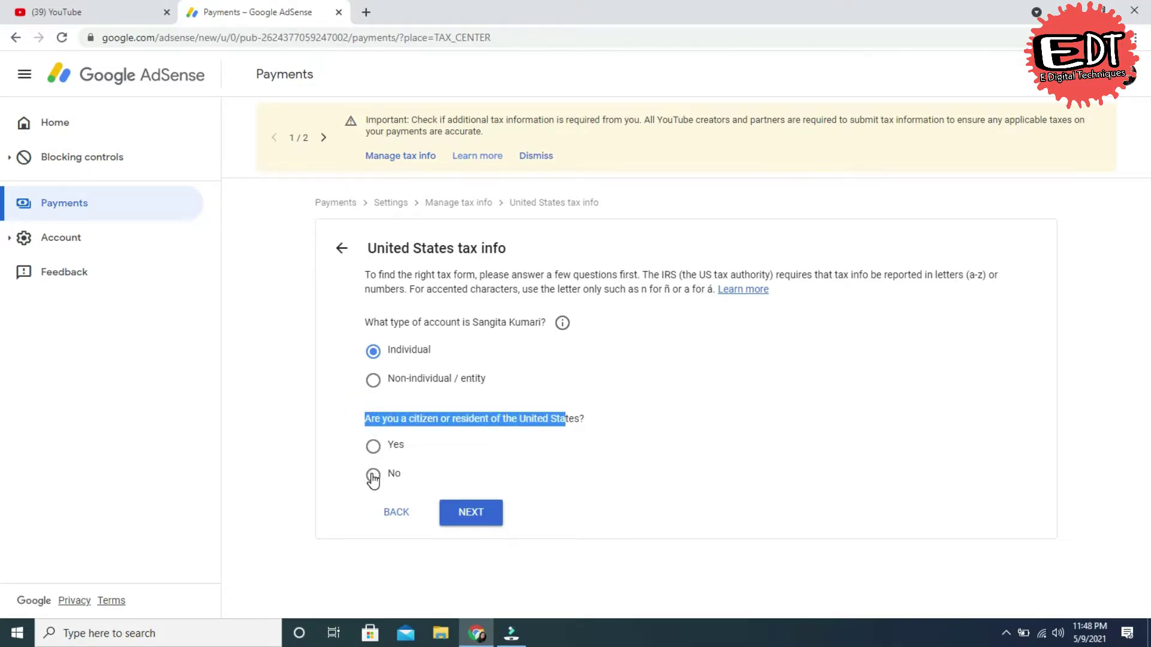
{"action": "left_click", "coordinate": [471, 512]}
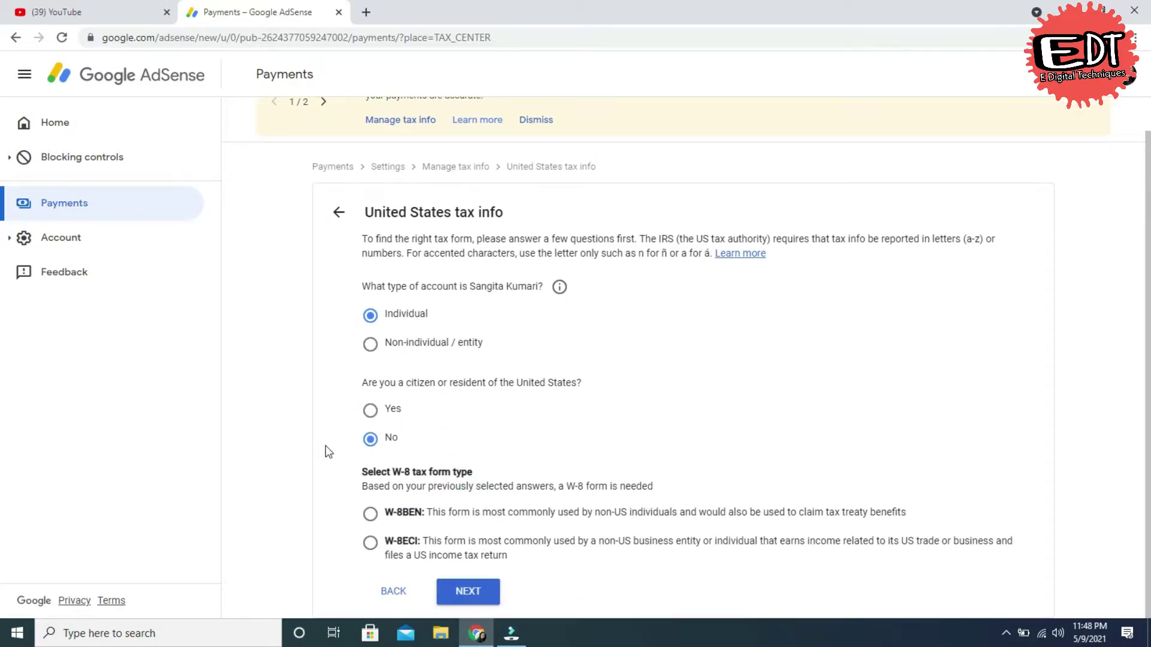
{"action": "left_click", "coordinate": [370, 516]}
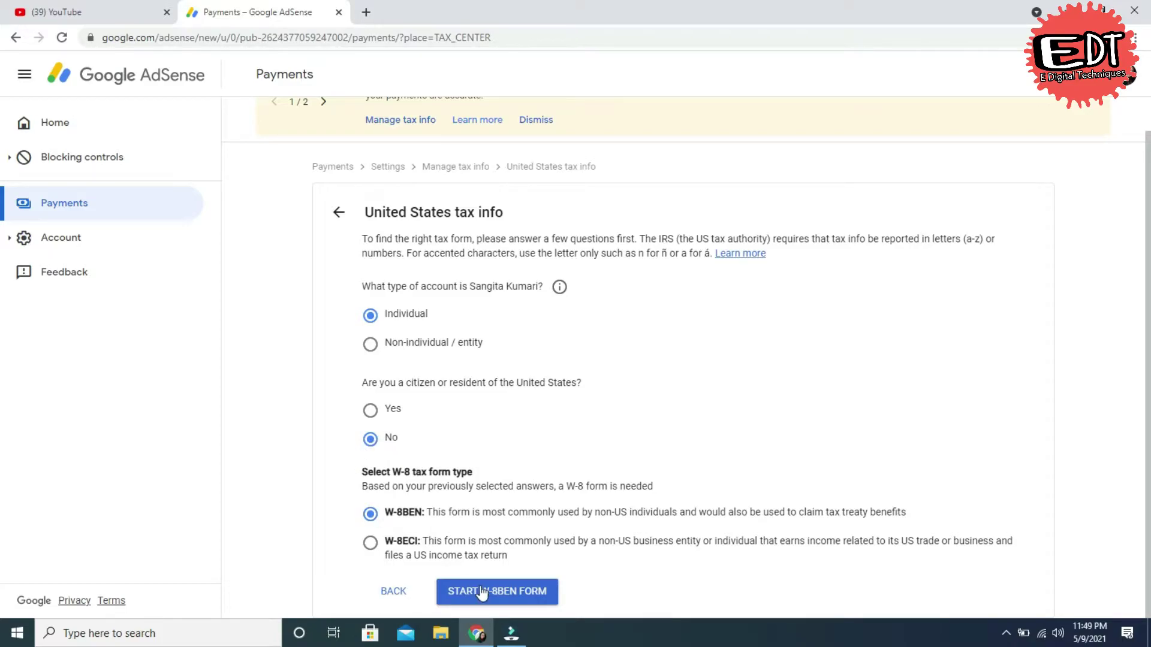
Start the W-8BEN form, keeping the prefilled individual name
{"action": "left_click", "coordinate": [515, 593]}
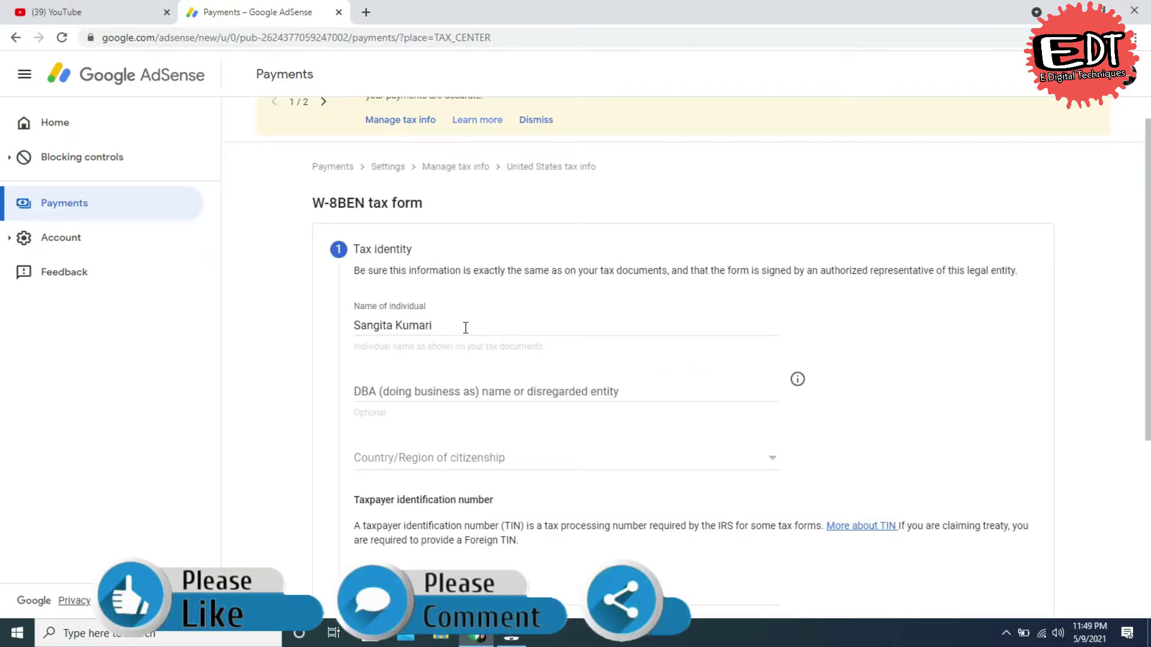
{"action": "left_click_drag", "start_coordinate": [462, 331], "coordinate": [326, 324]}
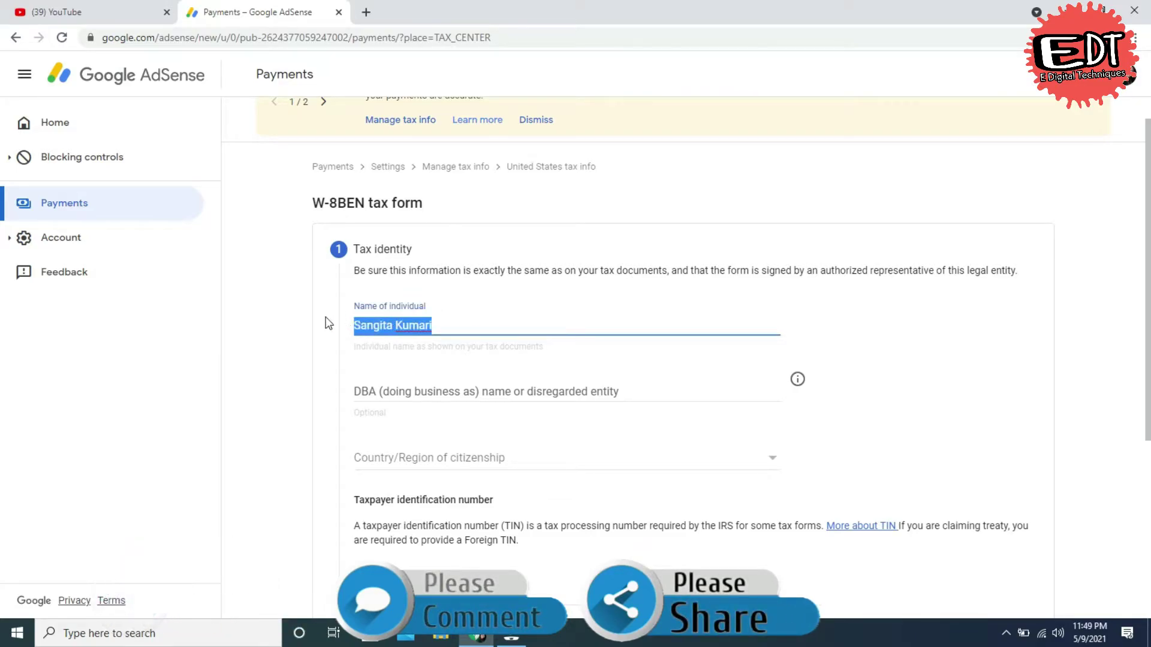
{"action": "left_click", "coordinate": [326, 319]}
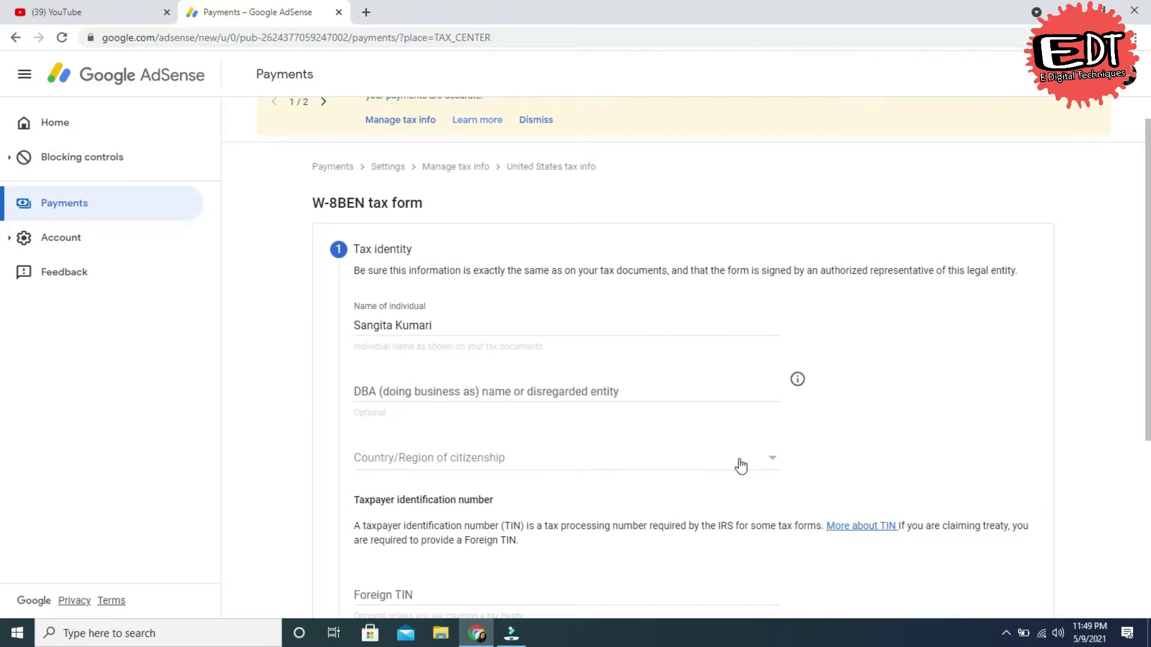
Set India as the country of citizenship and select the Foreign TIN field
{"action": "left_click", "coordinate": [770, 458]}
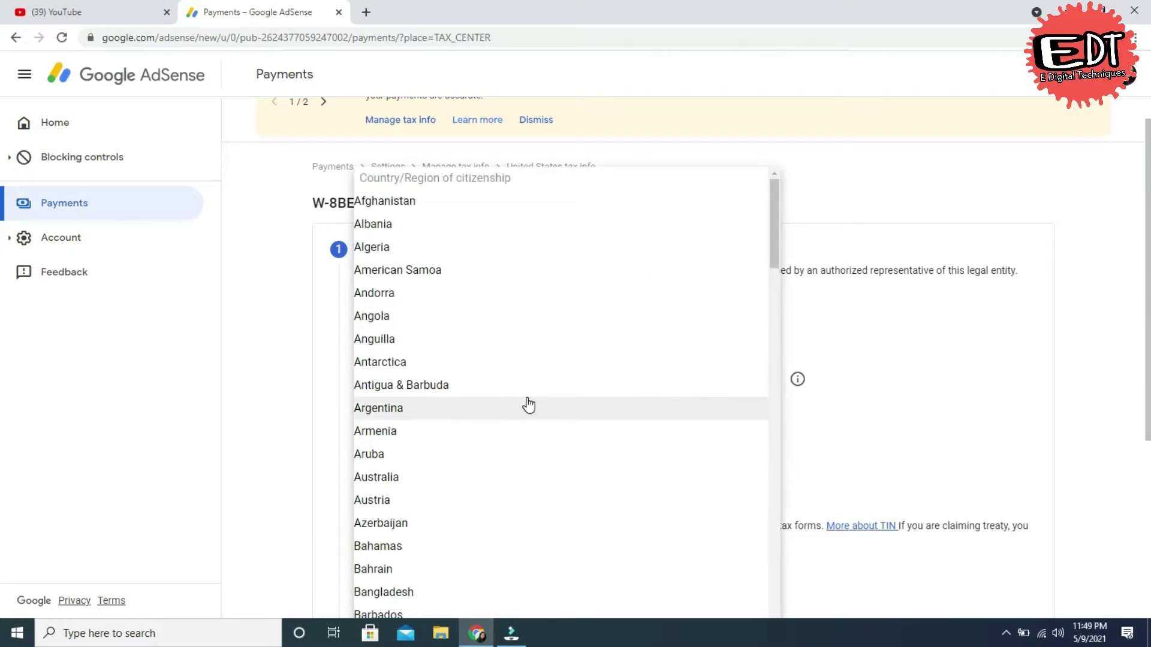
{"action": "scroll", "coordinate": [513, 419], "scroll_direction": "down", "scroll_amount": 5}
{"action": "scroll", "coordinate": [505, 425], "scroll_direction": "down", "scroll_amount": 12}
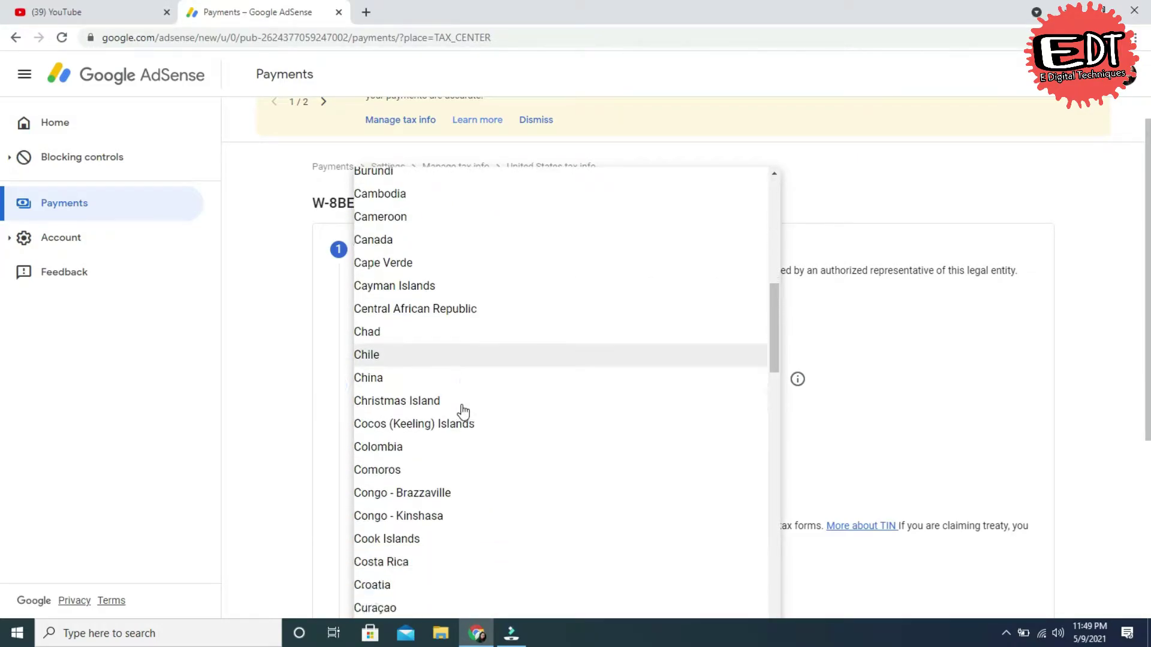
{"action": "scroll", "coordinate": [463, 412], "scroll_direction": "down", "scroll_amount": 10}
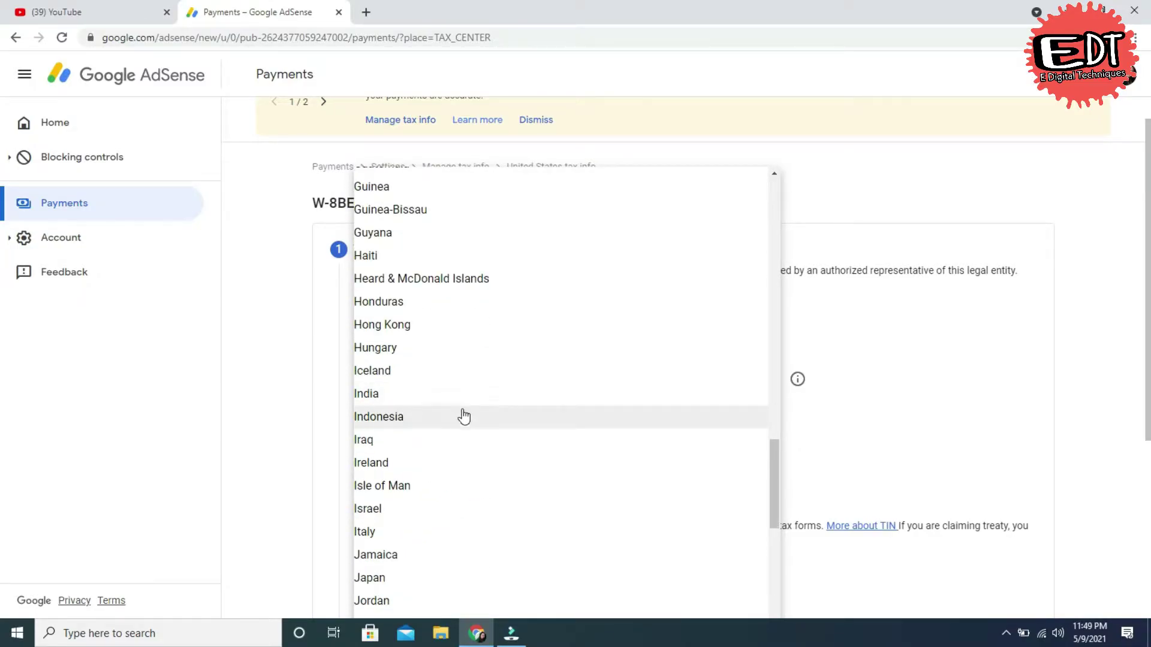
{"action": "scroll", "coordinate": [462, 413], "scroll_direction": "down", "scroll_amount": 2}
{"action": "scroll", "coordinate": [429, 339], "scroll_direction": "up", "scroll_amount": 2}
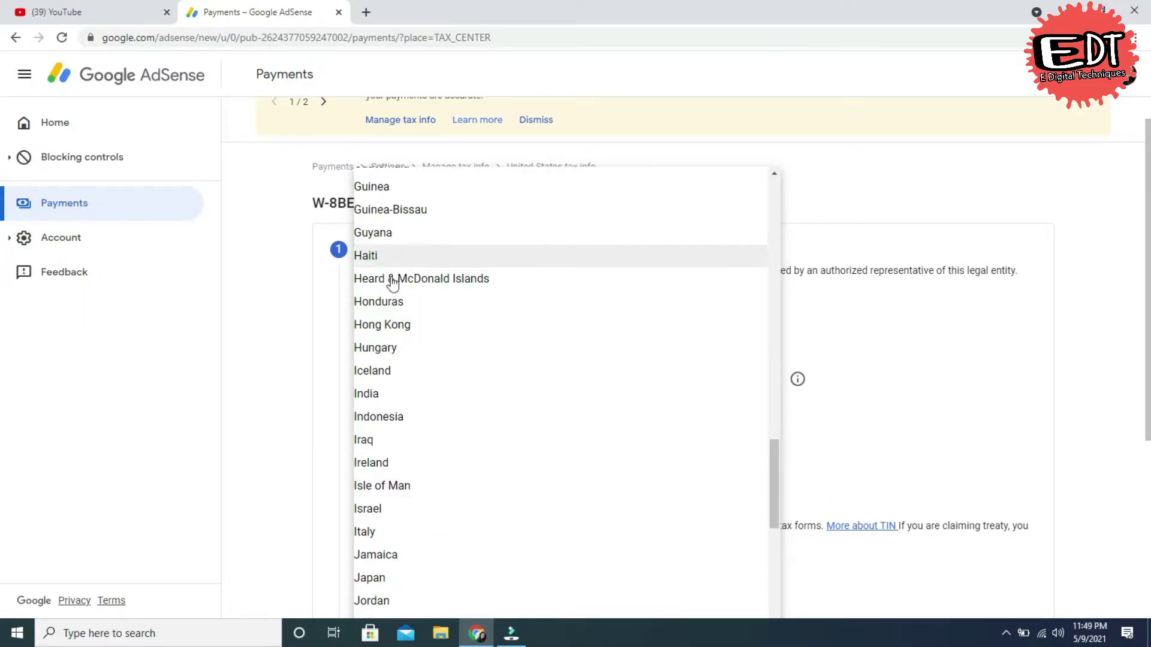
{"action": "left_click", "coordinate": [393, 394]}
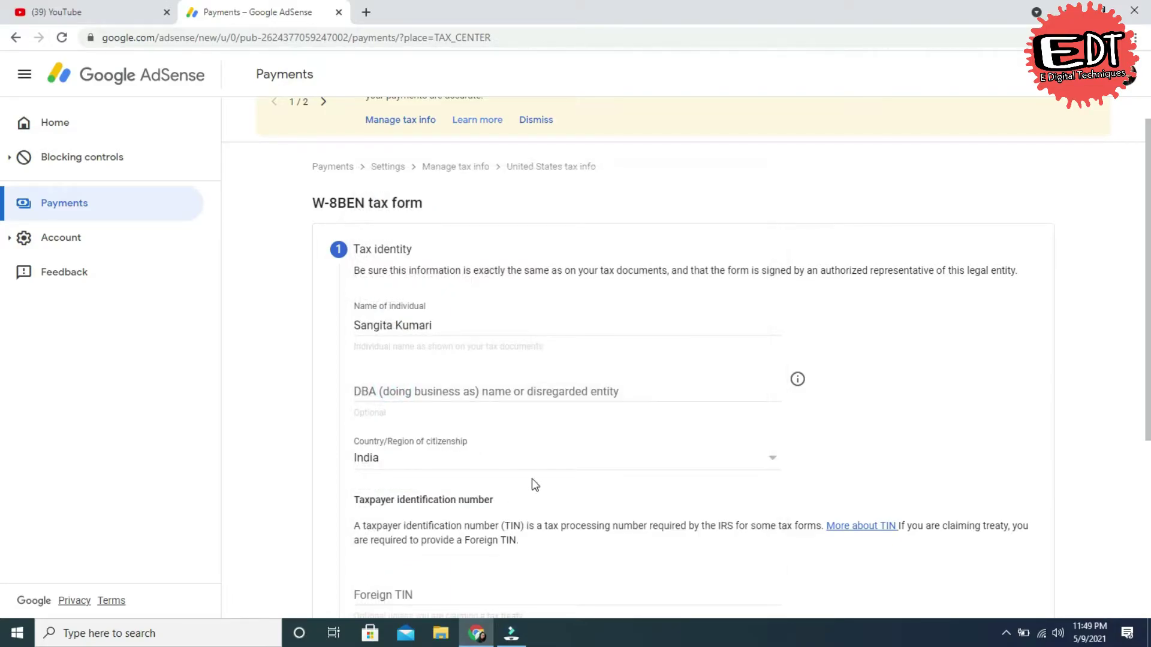
{"action": "scroll", "coordinate": [533, 483], "scroll_direction": "down", "scroll_amount": 3}
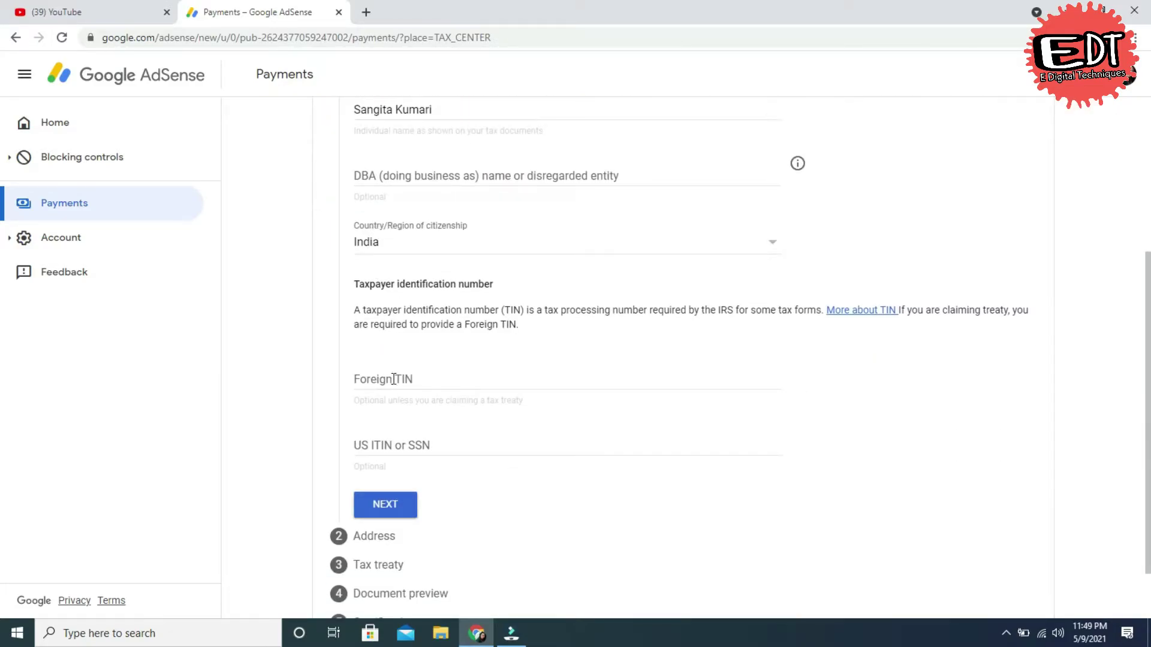
{"action": "left_click", "coordinate": [439, 381]}
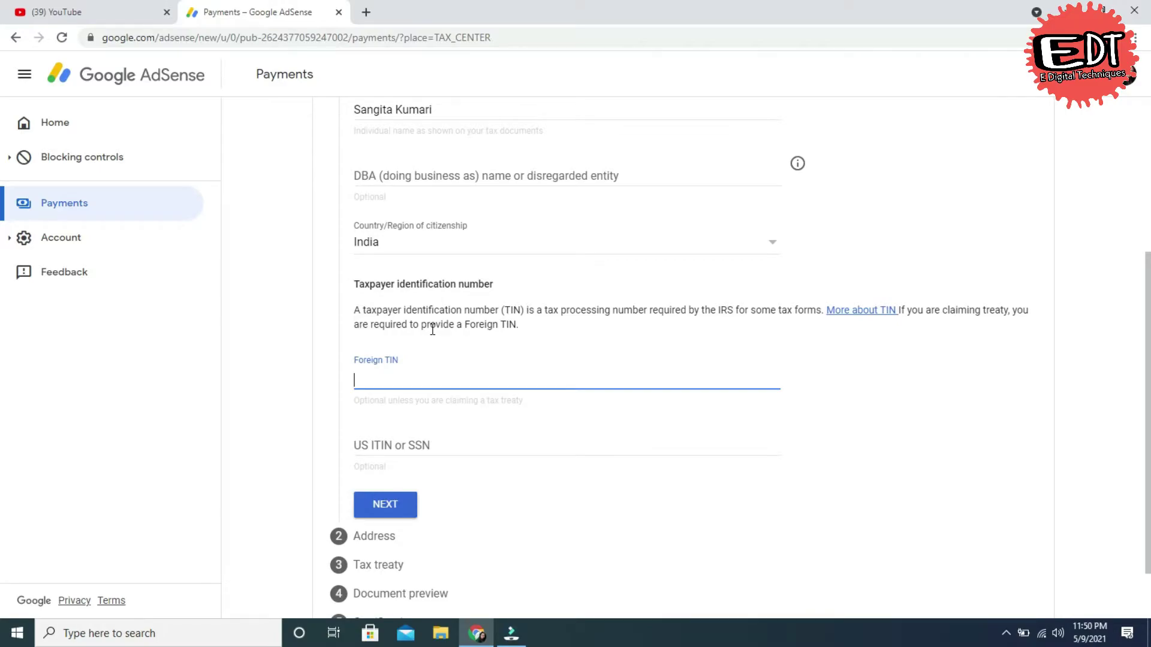
{"action": "left_click", "coordinate": [365, 12]}
Search Google for India's tax identification number, finding it is the Permanent Account Number
{"action": "left_click", "coordinate": [456, 388]}
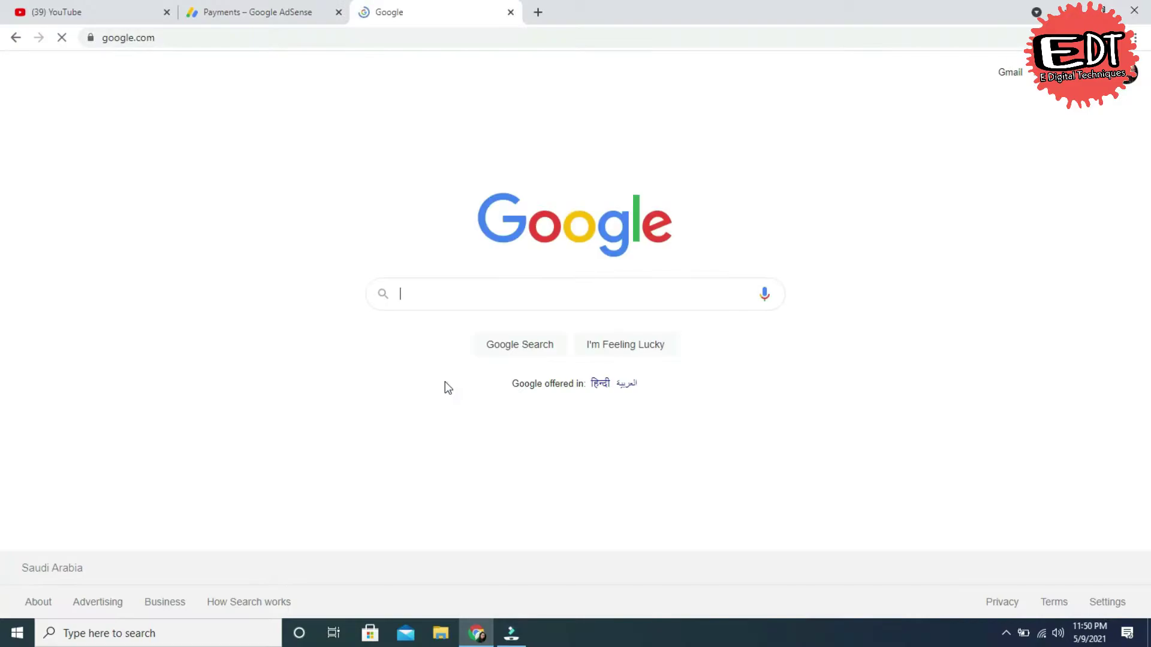
{"action": "left_click", "coordinate": [431, 294]}
{"action": "right_click", "coordinate": [429, 294]}
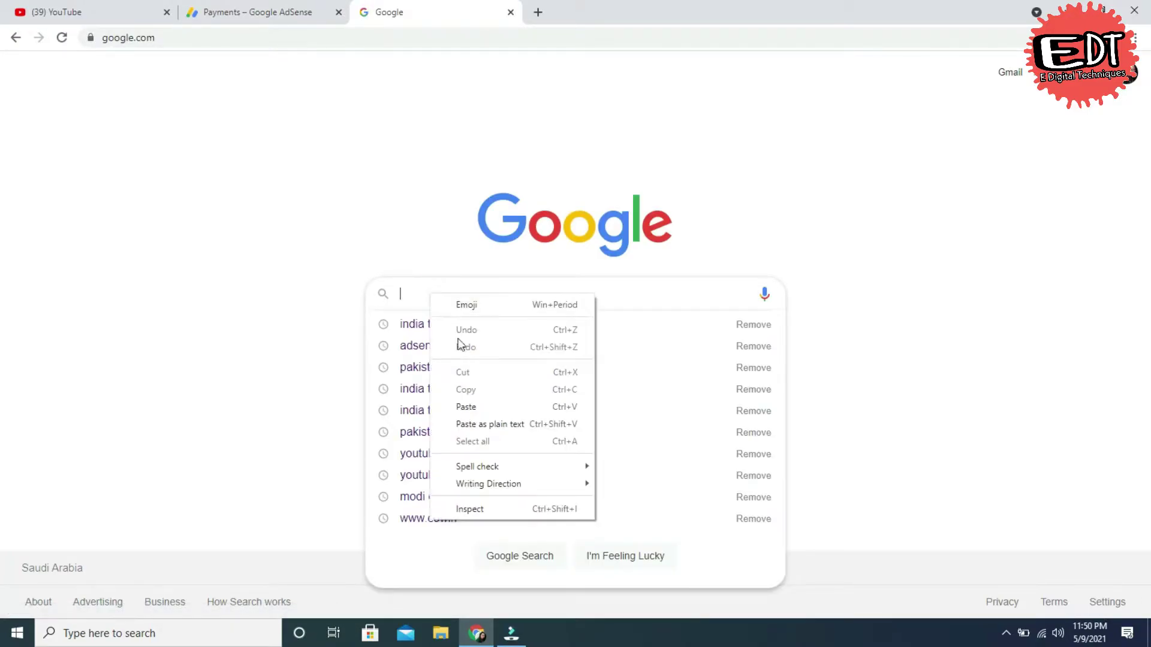
{"action": "left_click", "coordinate": [469, 407]}
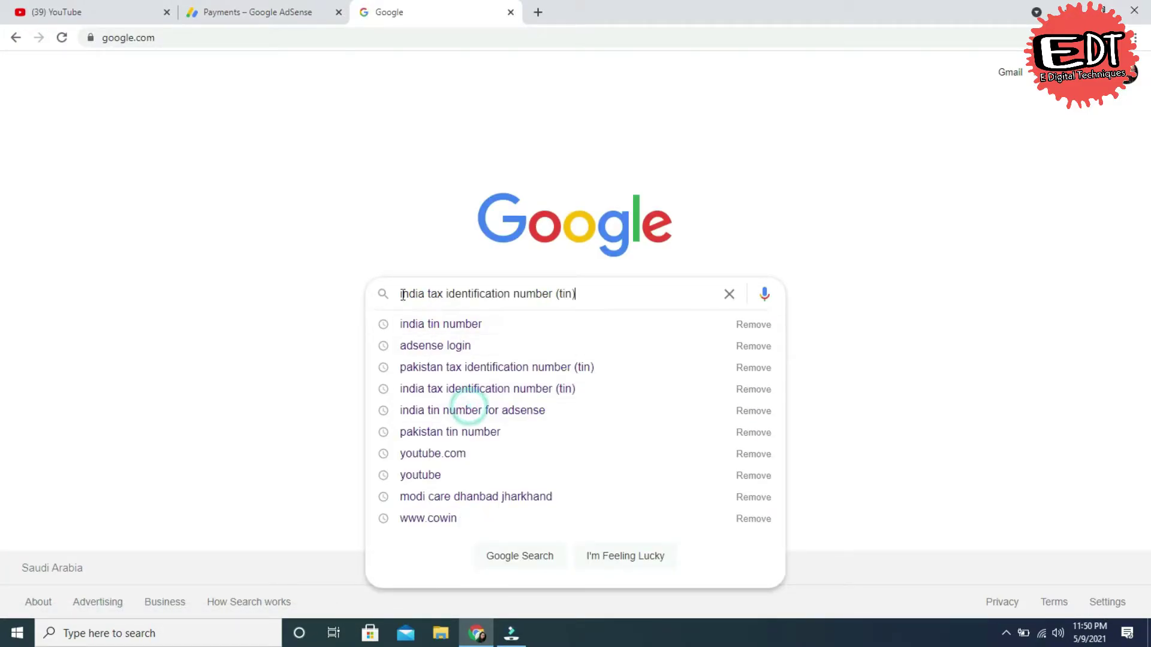
{"action": "left_click", "coordinate": [268, 289]}
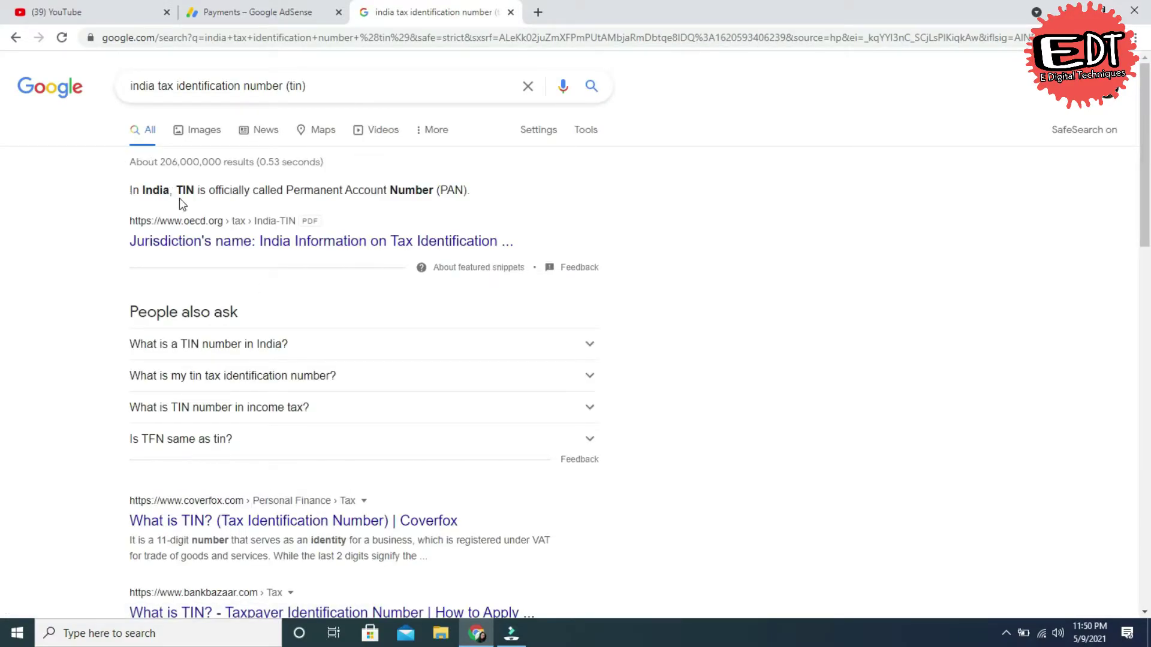
{"action": "left_click_drag", "start_coordinate": [293, 193], "coordinate": [470, 190]}
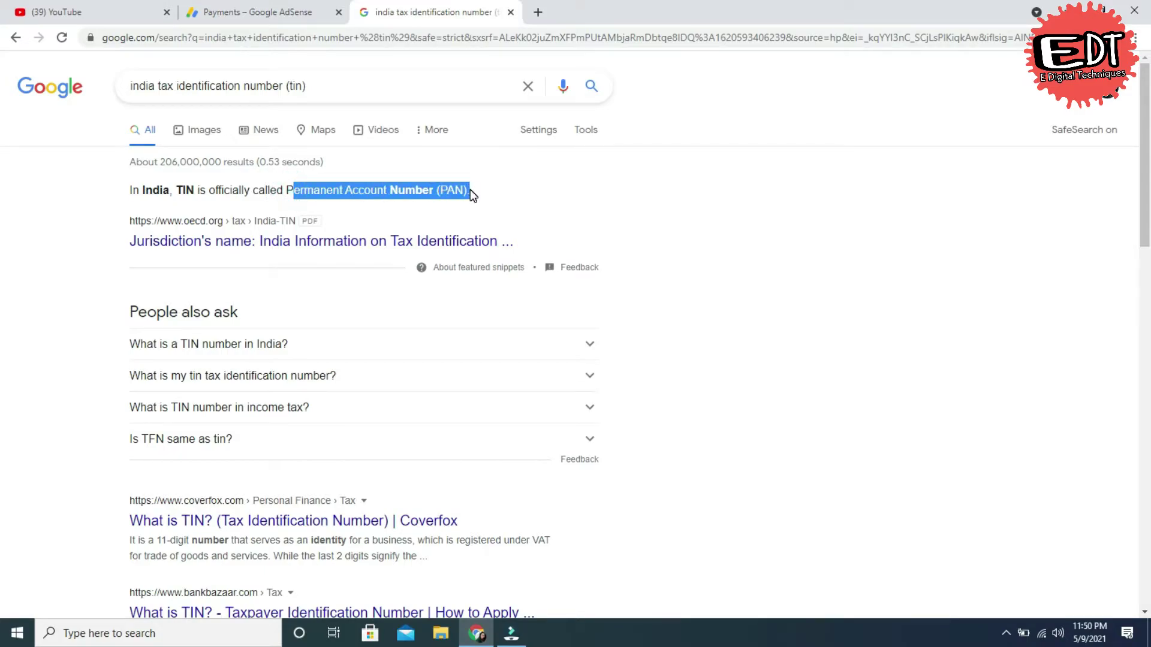
{"action": "left_click", "coordinate": [470, 189]}
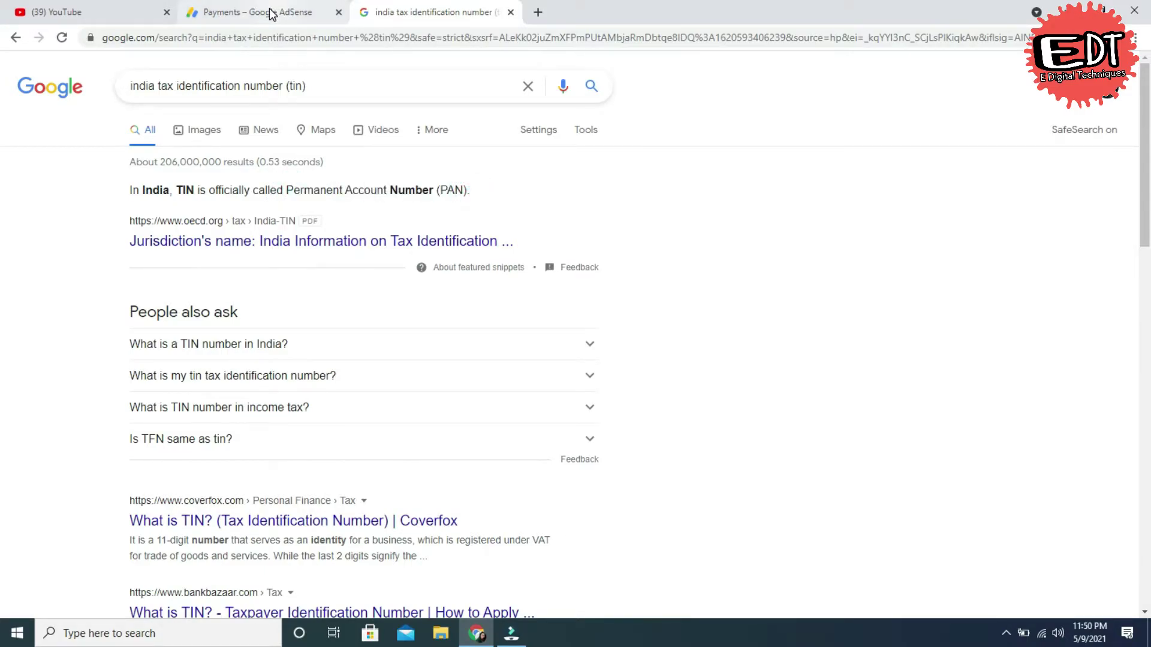
Search Pakistan's TIN, noting individuals use their CNIC as NTN, then return to AdSense
{"action": "triple_click", "coordinate": [327, 89]}
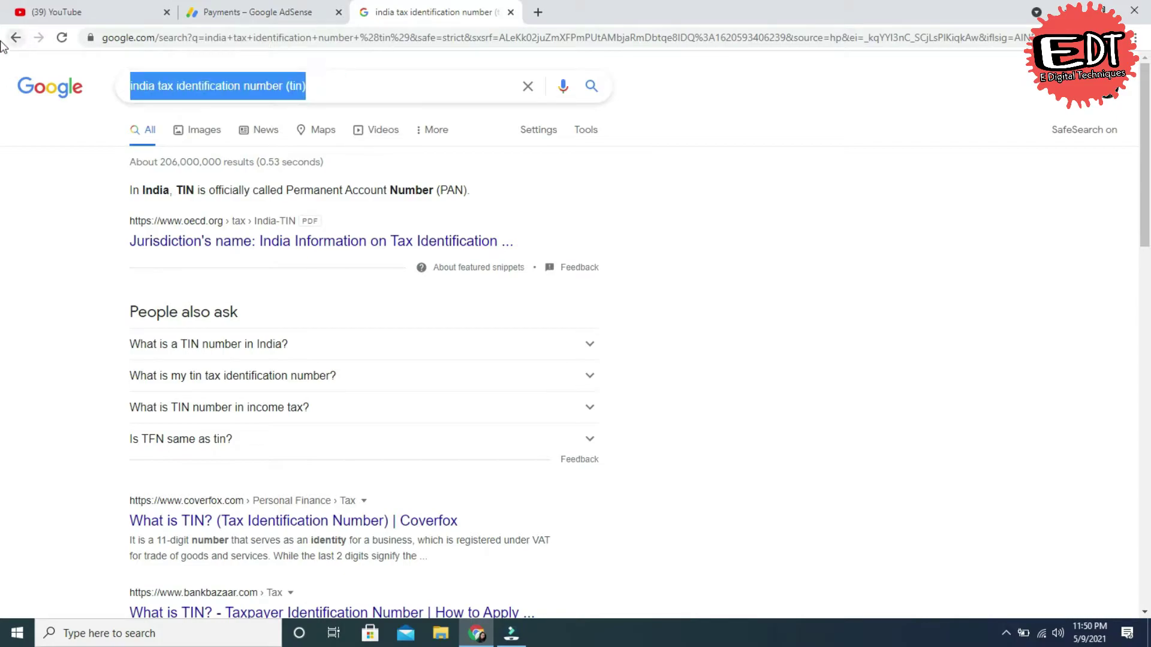
{"action": "type", "text": "pakistan"}
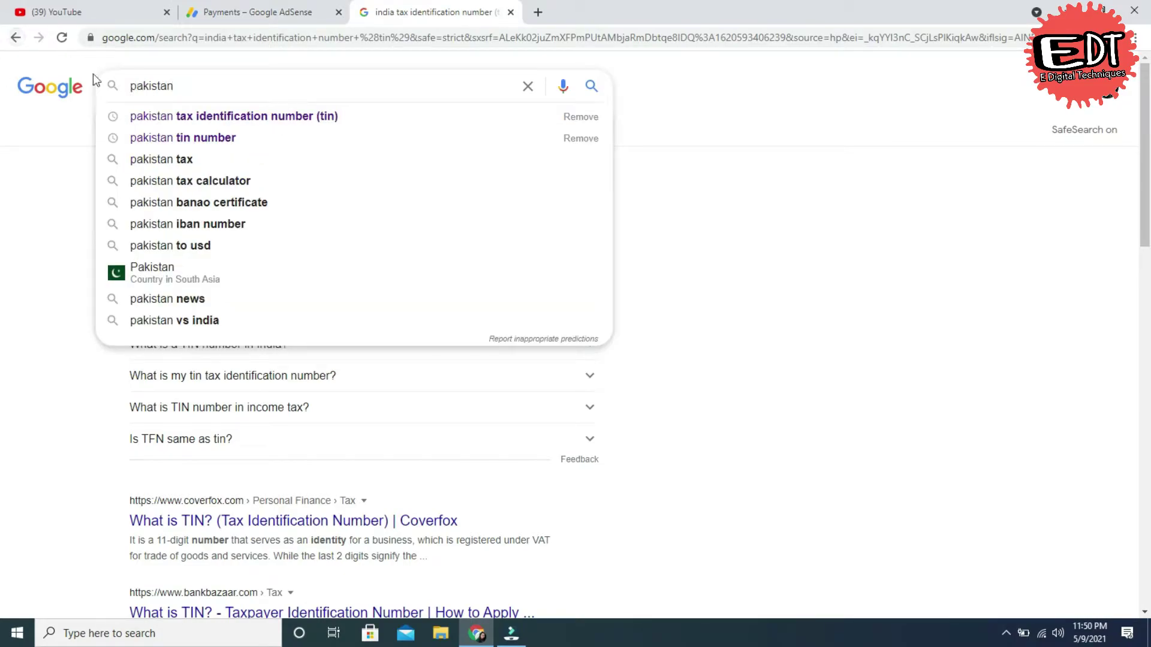
{"action": "left_click", "coordinate": [239, 117]}
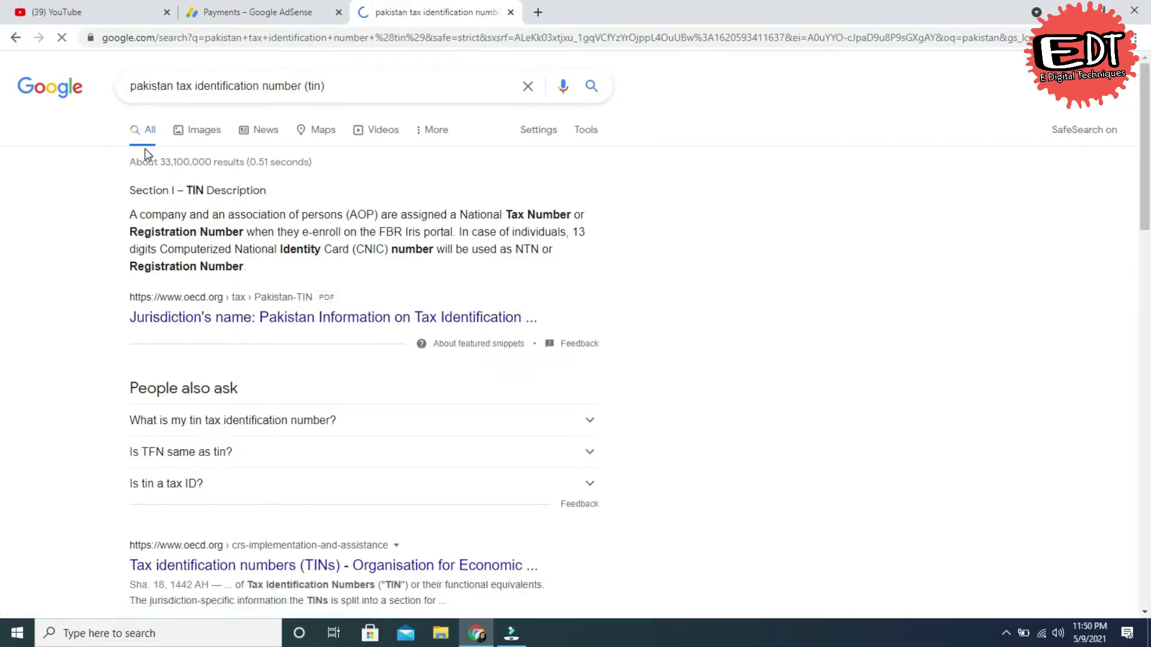
{"action": "left_click_drag", "start_coordinate": [357, 248], "coordinate": [542, 251]}
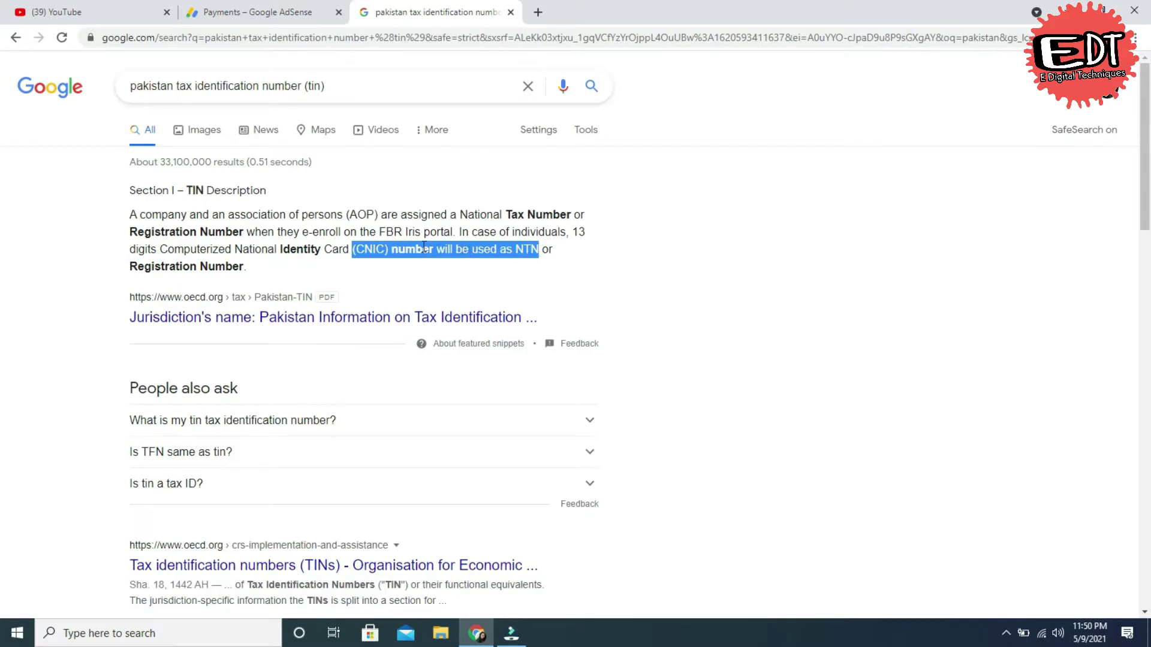
{"action": "left_click", "coordinate": [396, 247]}
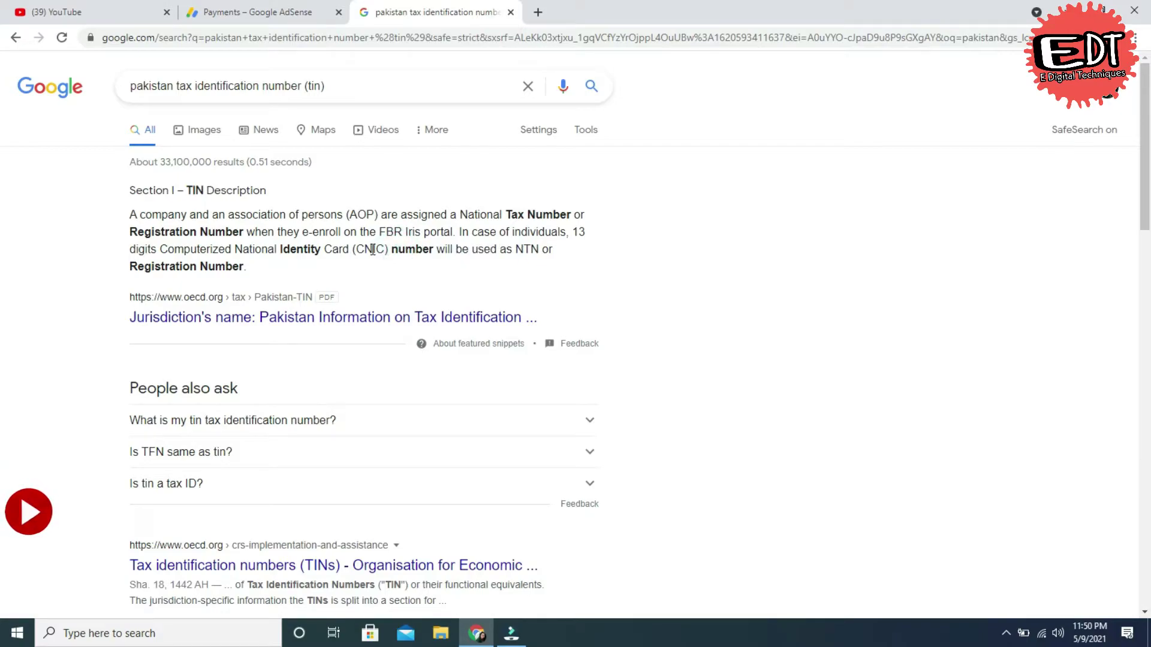
{"action": "key", "text": "ctrl+shift+Tab"}
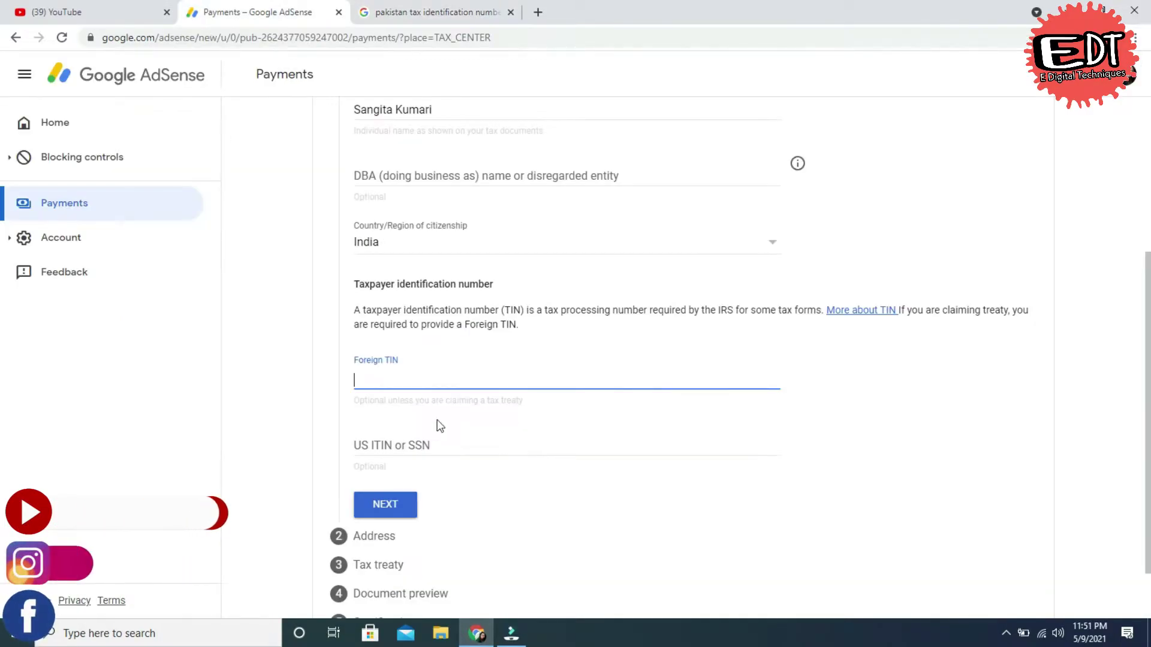
Paste the foreign tax ID into the Foreign TIN field and advance to the Address step
{"action": "left_click", "coordinate": [392, 376]}
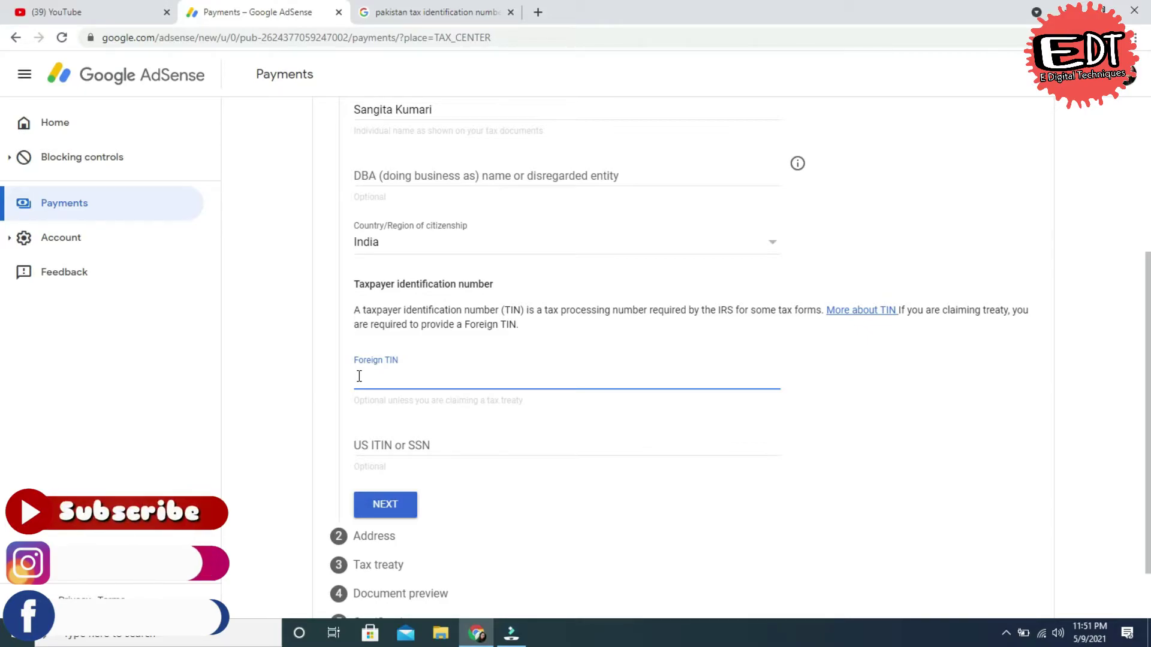
{"action": "key", "text": "ctrl+v"}
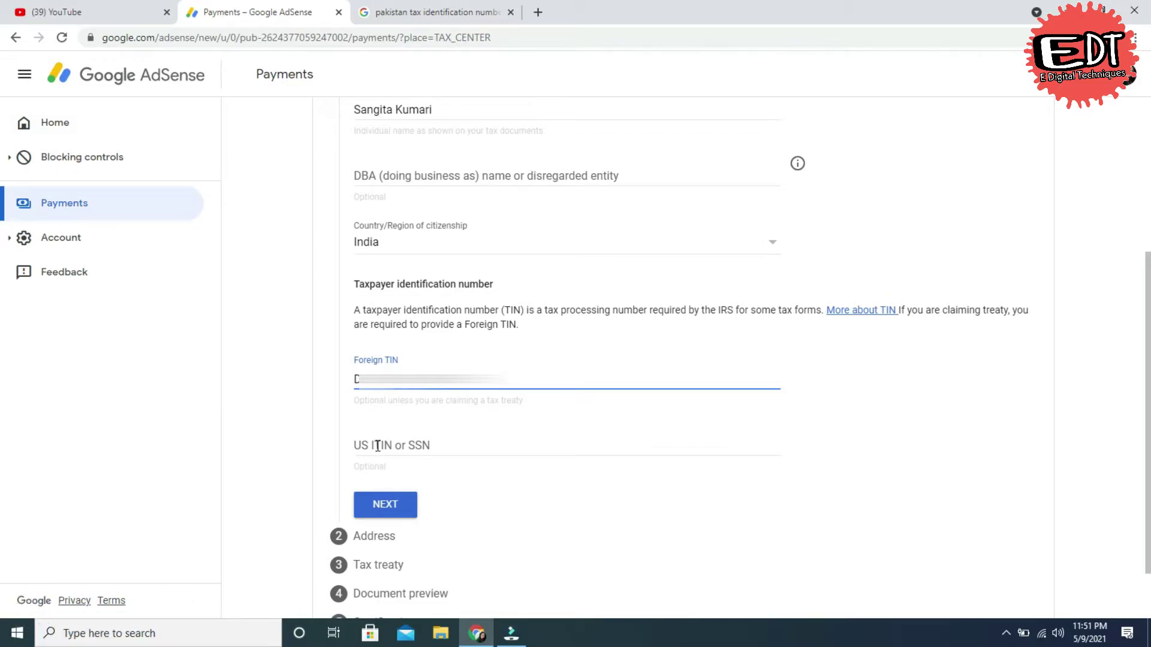
{"action": "left_click", "coordinate": [381, 467]}
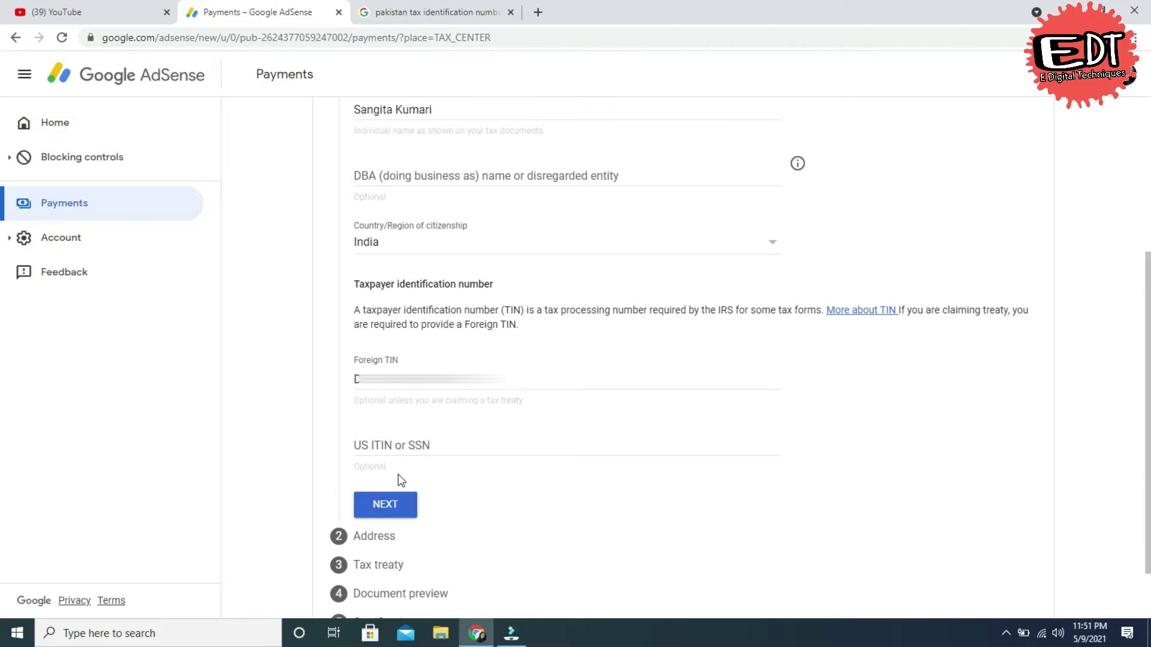
{"action": "left_click", "coordinate": [394, 508]}
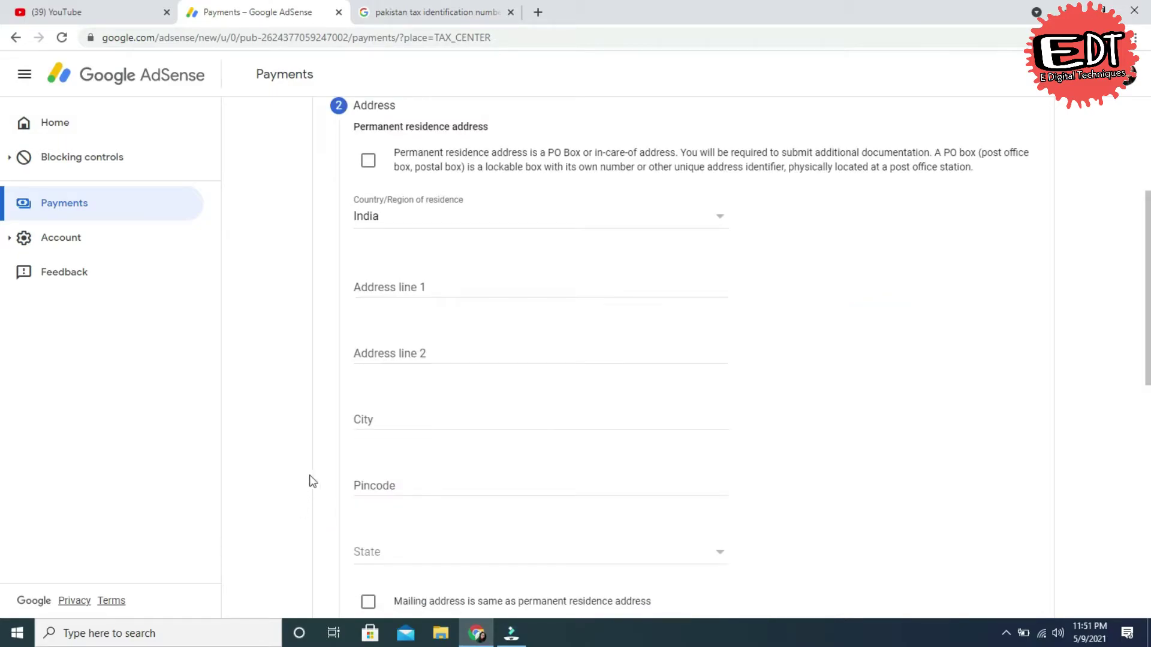
Declare the permanent residence address a PO box or in-care-of address
{"action": "scroll", "coordinate": [311, 318], "scroll_direction": "up", "scroll_amount": 4}
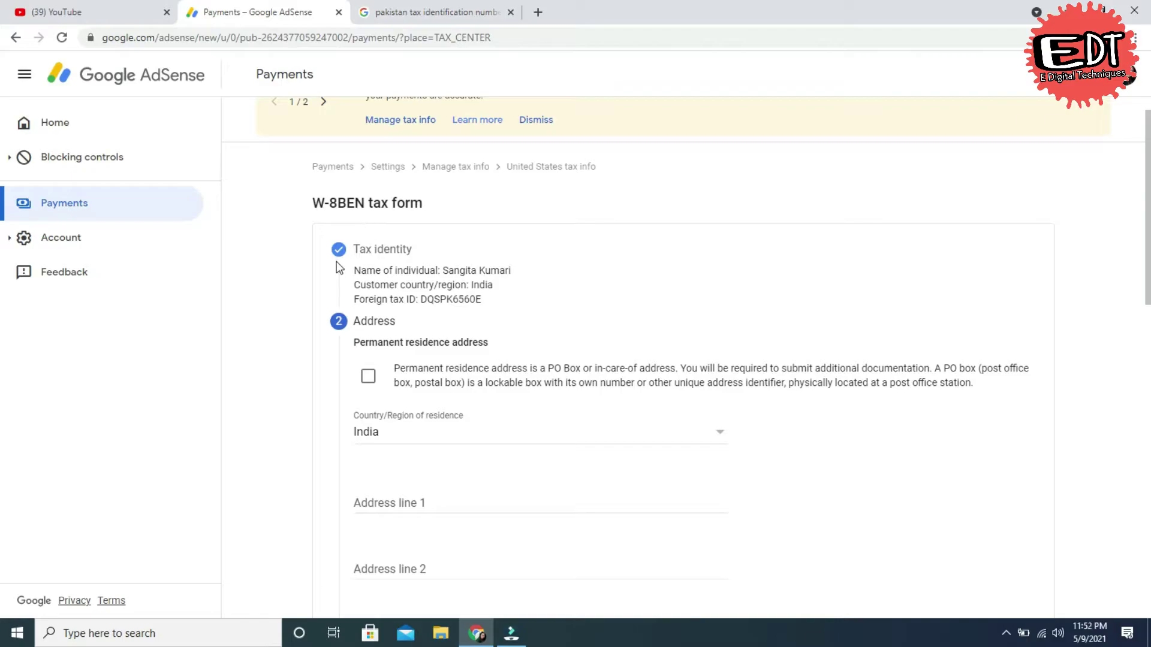
{"action": "scroll", "coordinate": [316, 287], "scroll_direction": "down", "scroll_amount": 1}
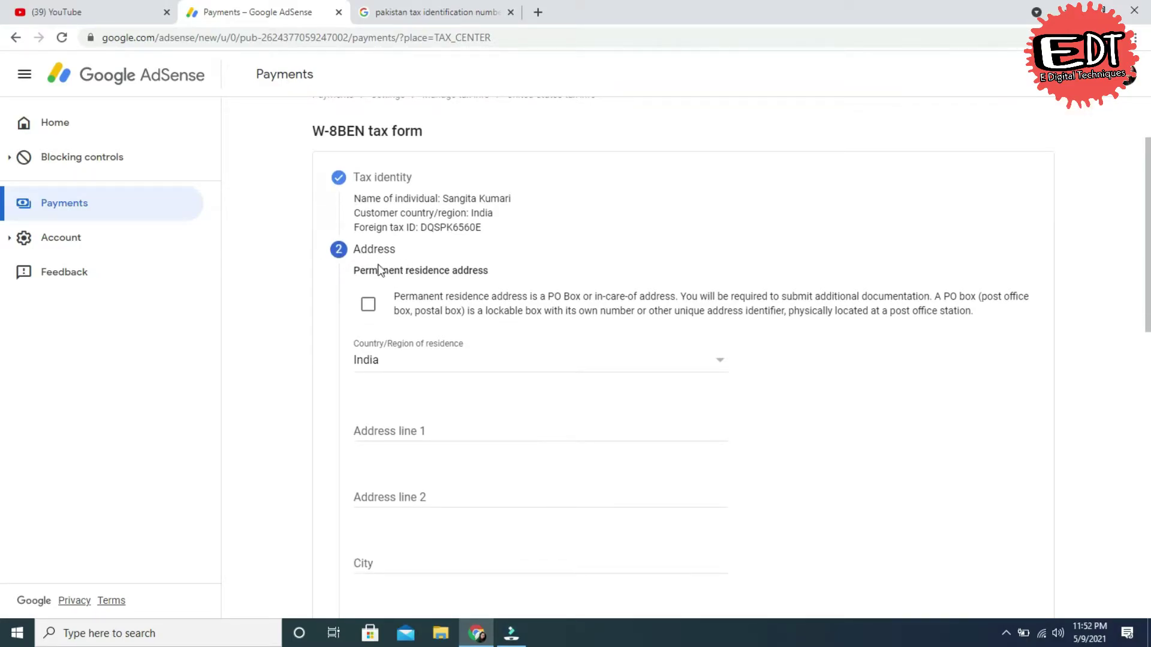
{"action": "left_click", "coordinate": [359, 307]}
{"action": "scroll", "coordinate": [317, 333], "scroll_direction": "down", "scroll_amount": 1}
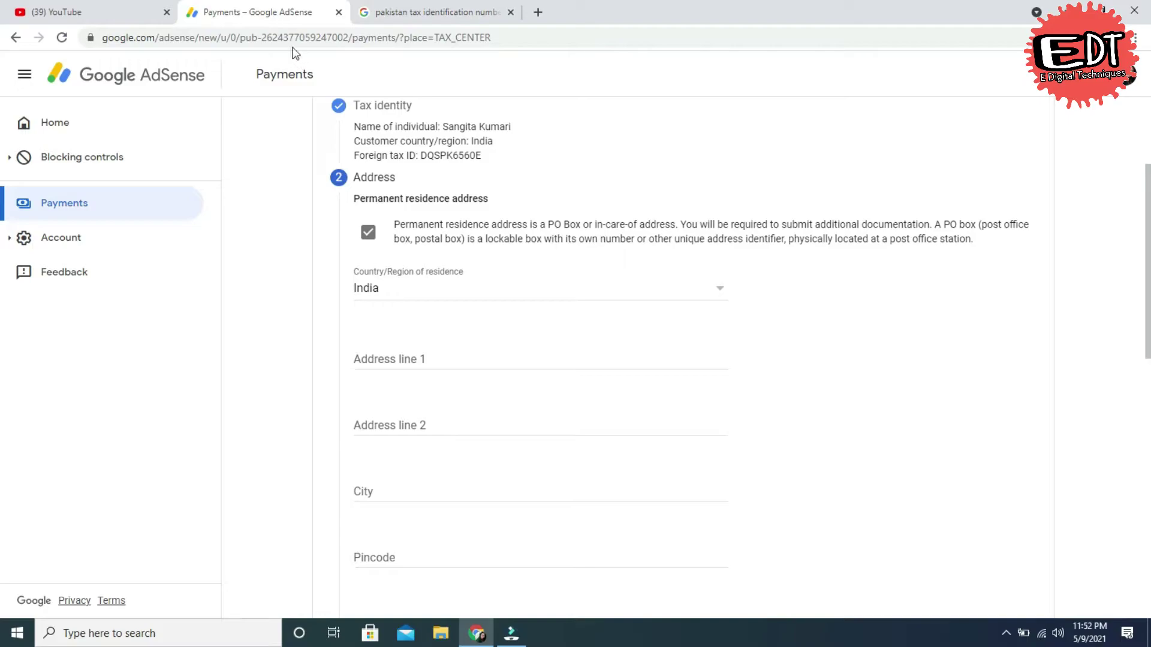
Close the search tab and load the copied payments page URL in a new tab
{"action": "left_click", "coordinate": [286, 37]}
{"action": "key", "text": "ctrl+c"}
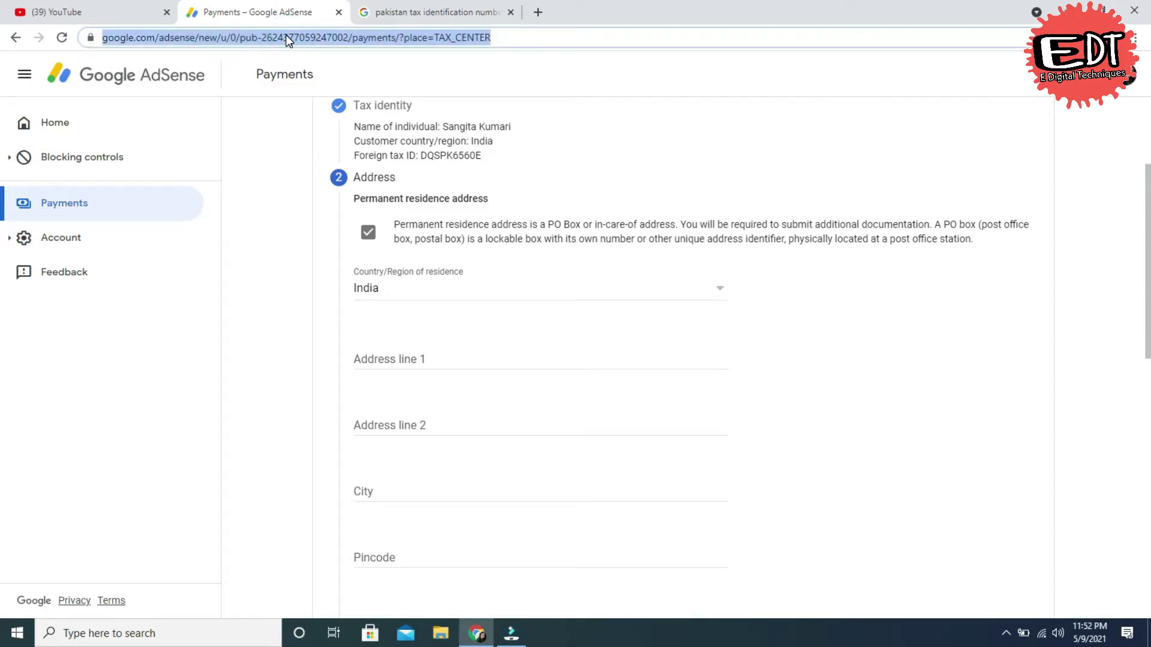
{"action": "left_click", "coordinate": [510, 12]}
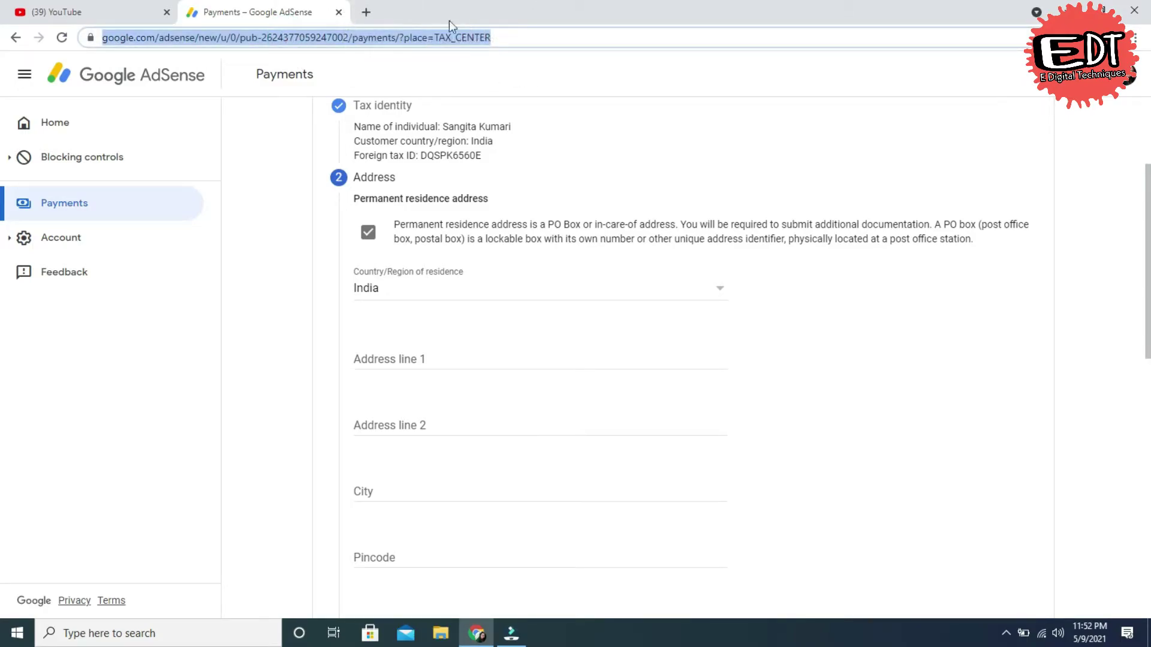
{"action": "left_click", "coordinate": [367, 13]}
{"action": "key", "text": "ctrl+v"}
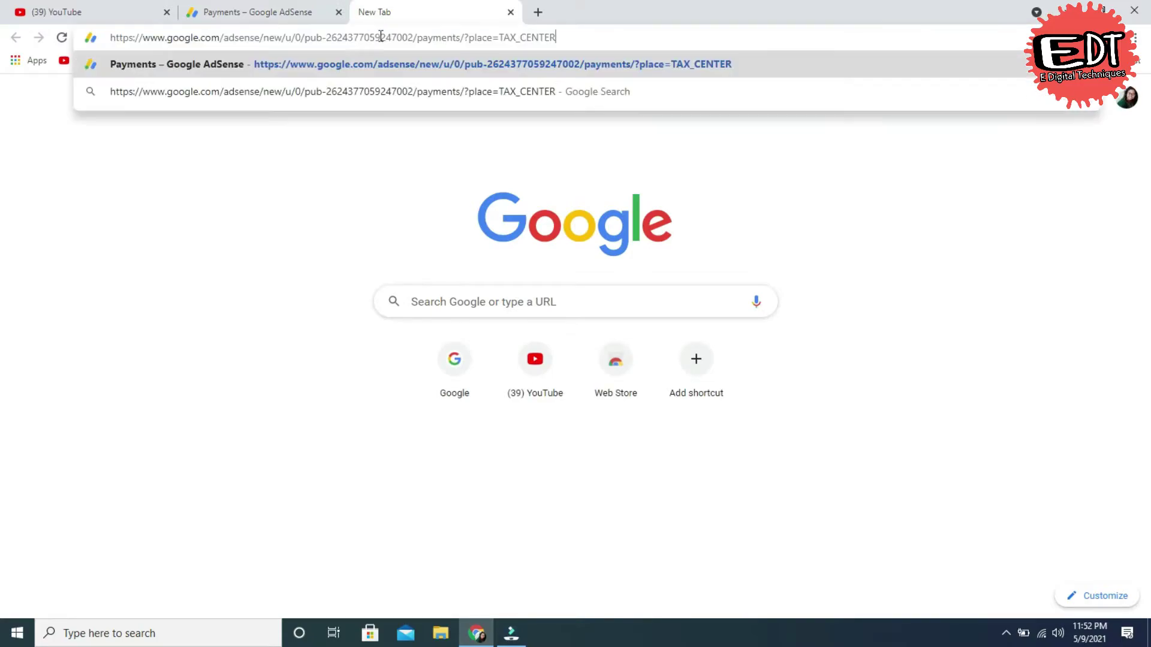
{"action": "key", "text": "Return"}
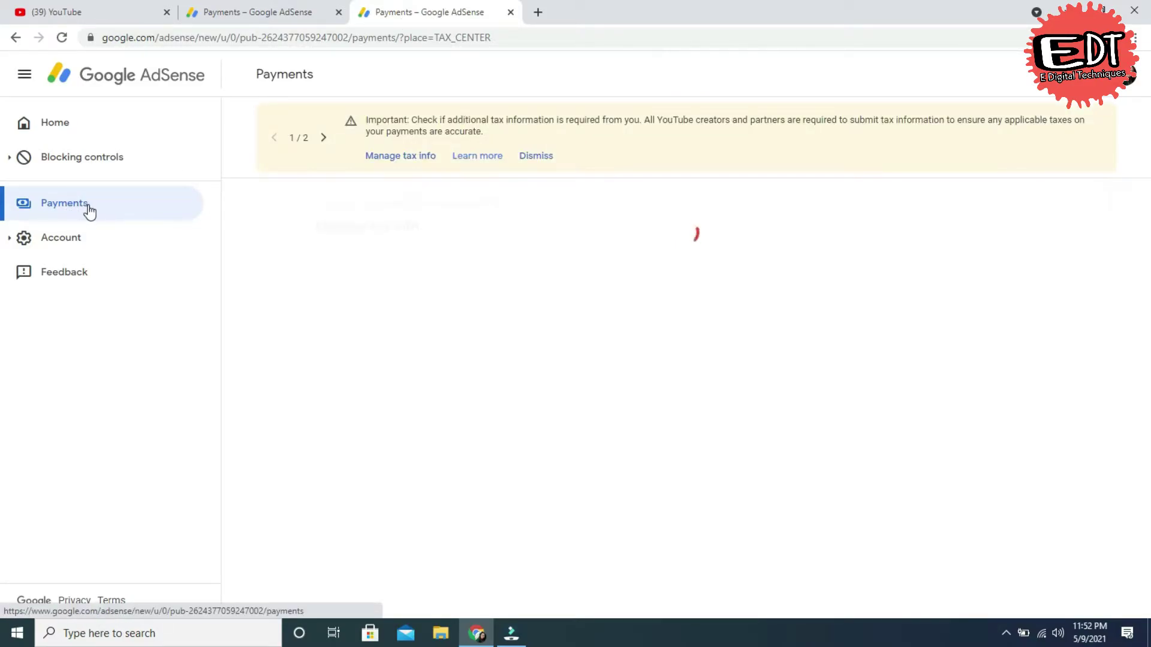
Go to Payments, open the account settings, and scroll to Name and address
{"action": "left_click", "coordinate": [56, 206]}
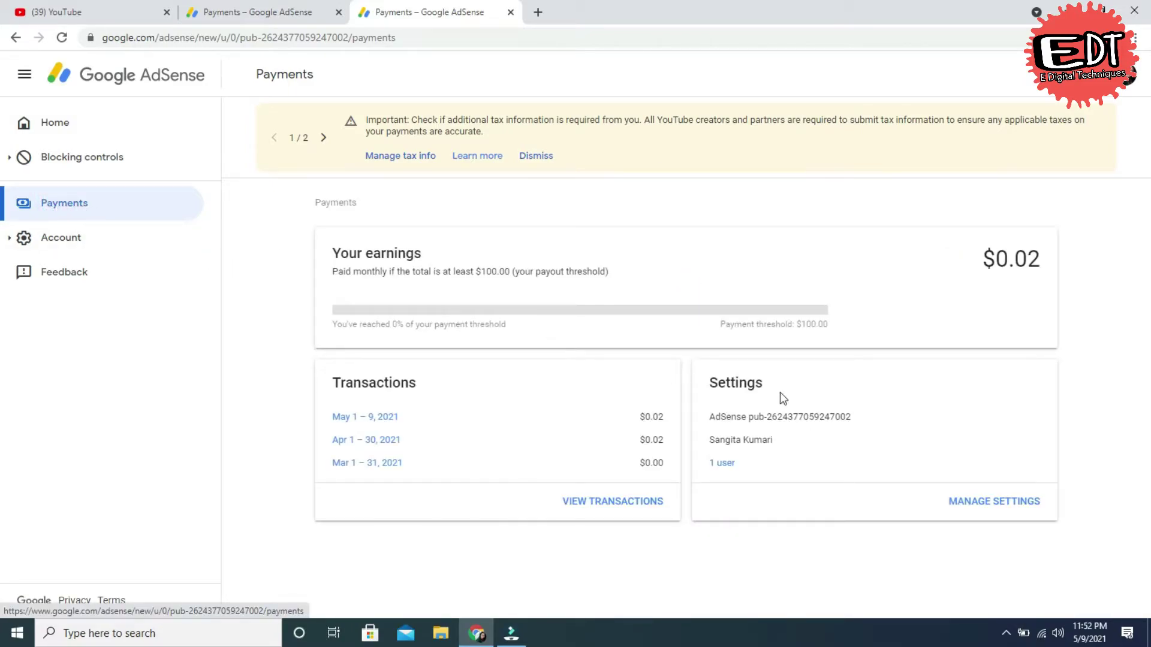
{"action": "left_click", "coordinate": [998, 501]}
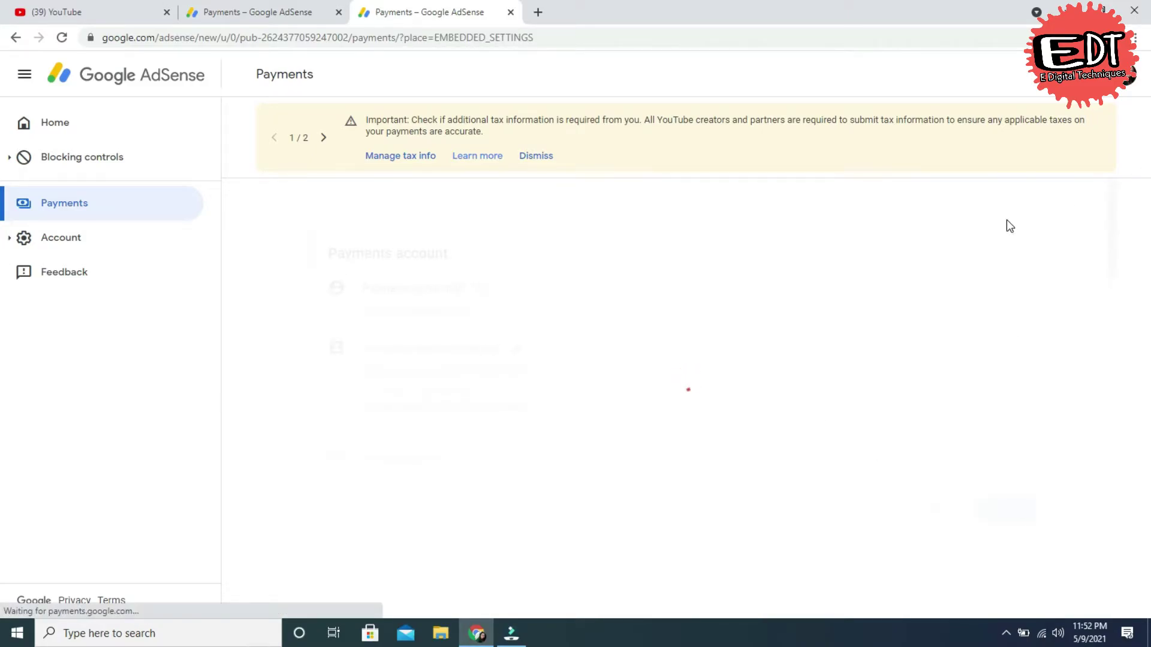
{"action": "scroll", "coordinate": [4, 341], "scroll_direction": "down", "scroll_amount": 10}
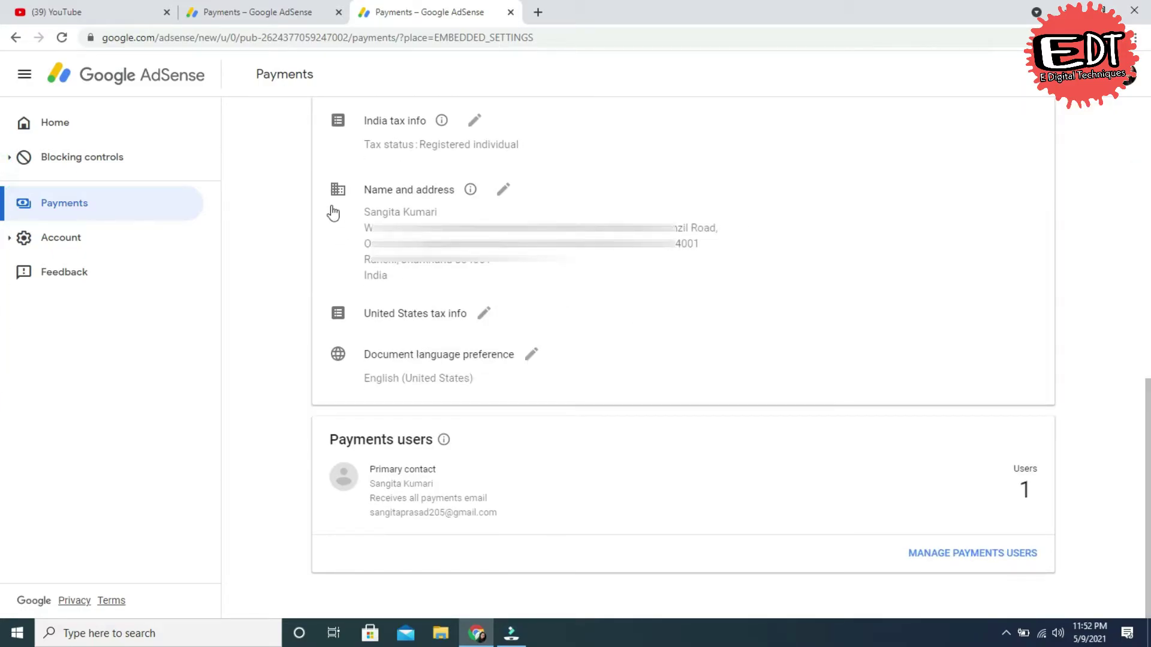
Copy the saved profile address into the W-8BEN, mark mailing address same, and submit
{"action": "left_click", "coordinate": [503, 190]}
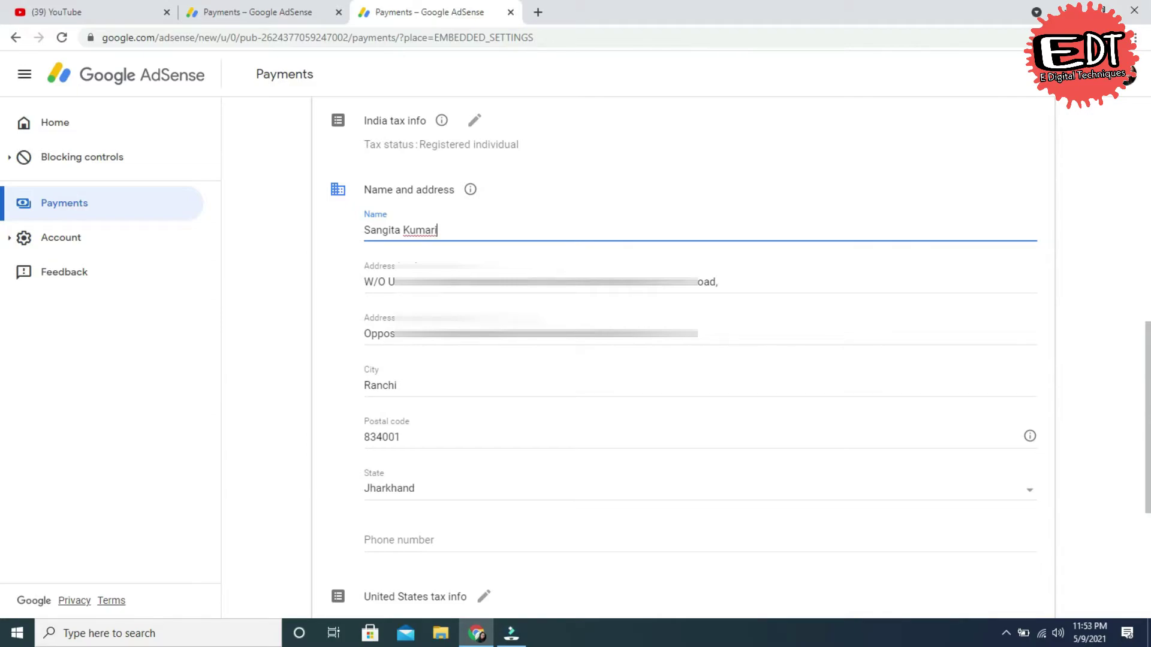
{"action": "left_click", "coordinate": [233, 10]}
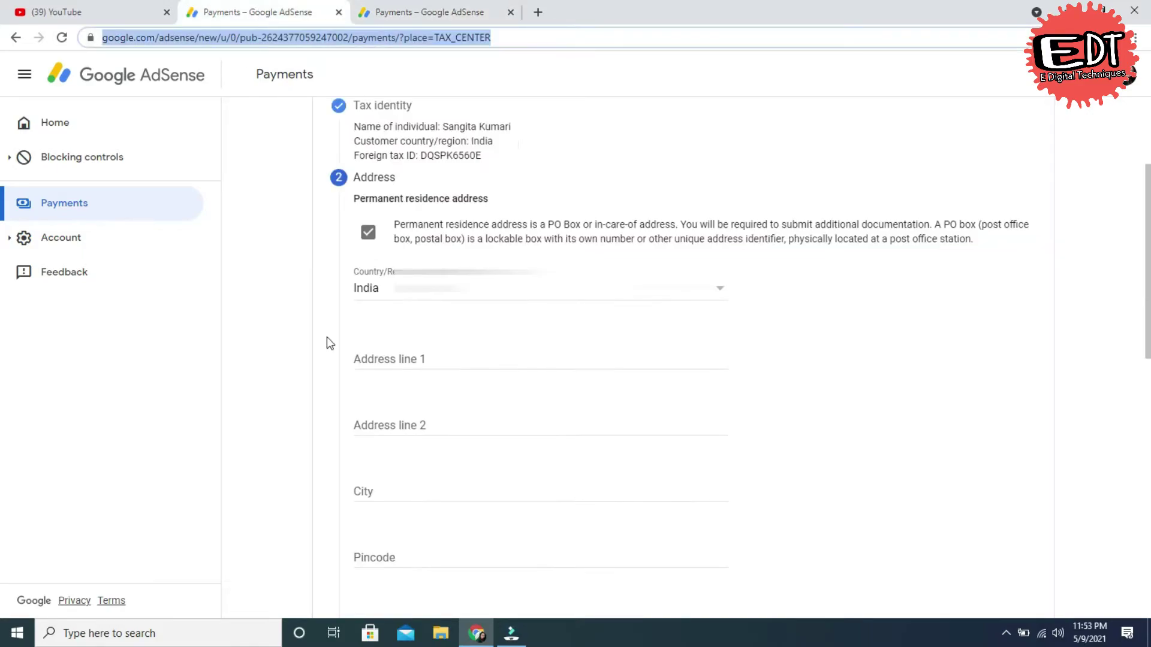
{"action": "left_click", "coordinate": [422, 12]}
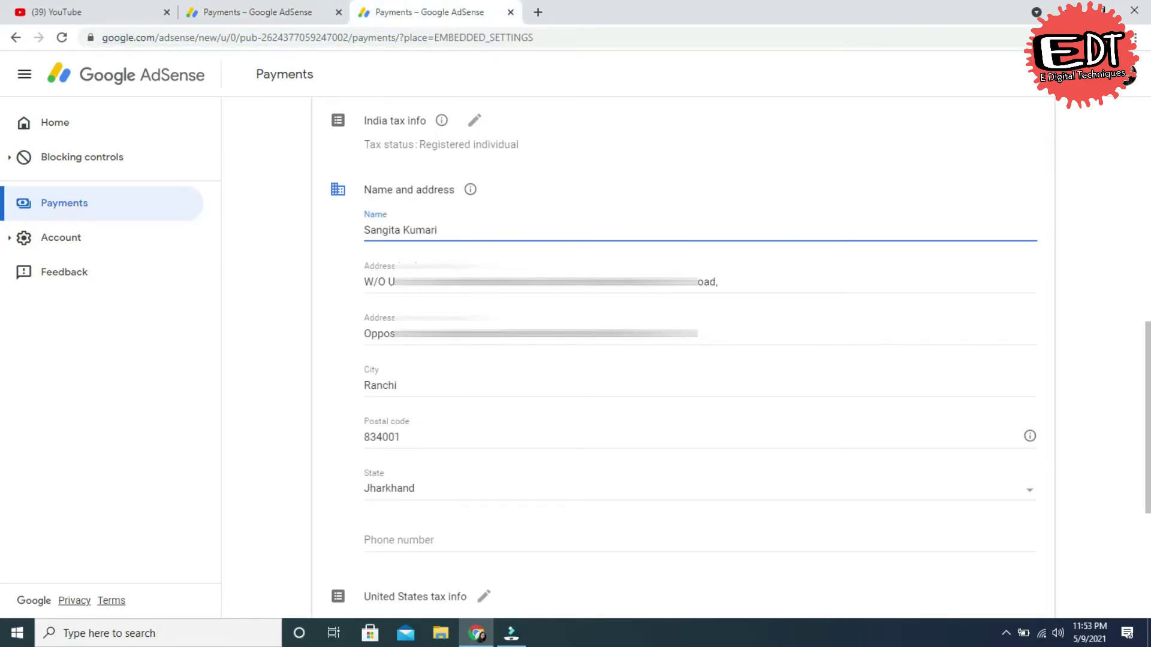
{"action": "left_click", "coordinate": [257, 12]}
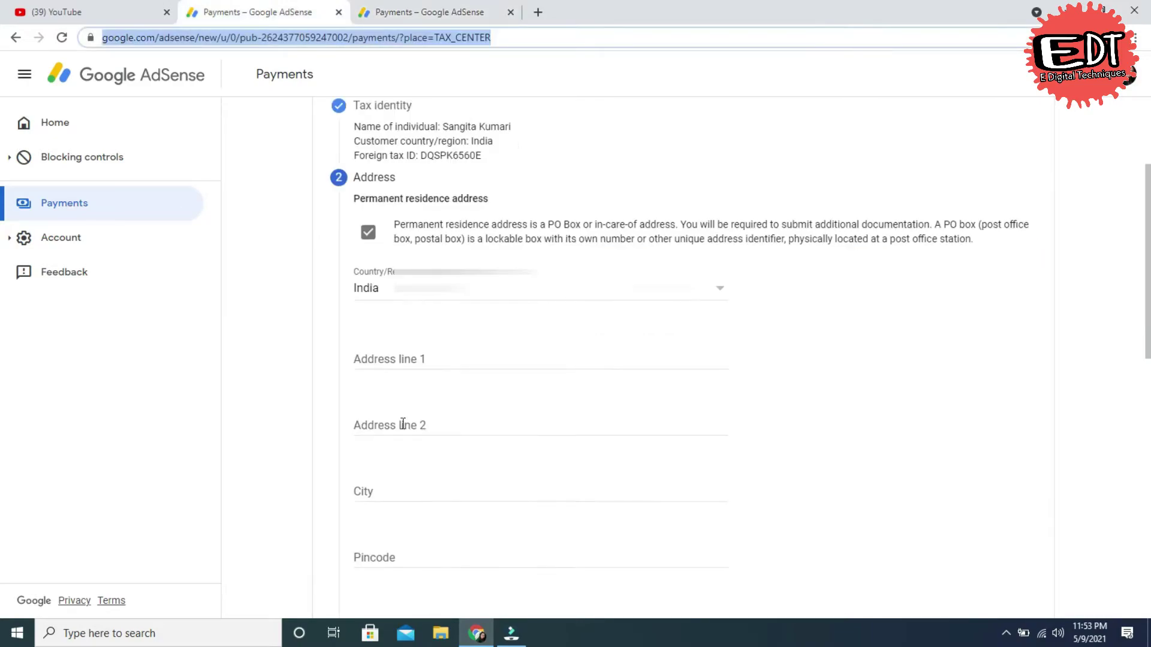
{"action": "scroll", "coordinate": [388, 450], "scroll_direction": "down", "scroll_amount": 1}
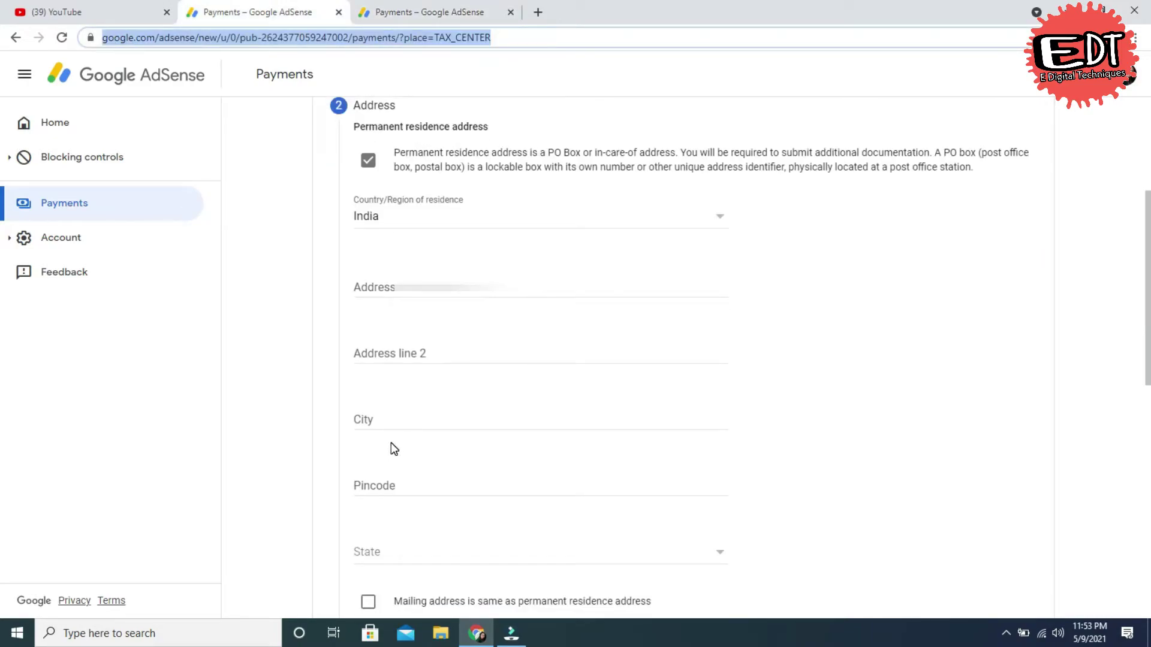
{"action": "scroll", "coordinate": [390, 442], "scroll_direction": "up", "scroll_amount": 2}
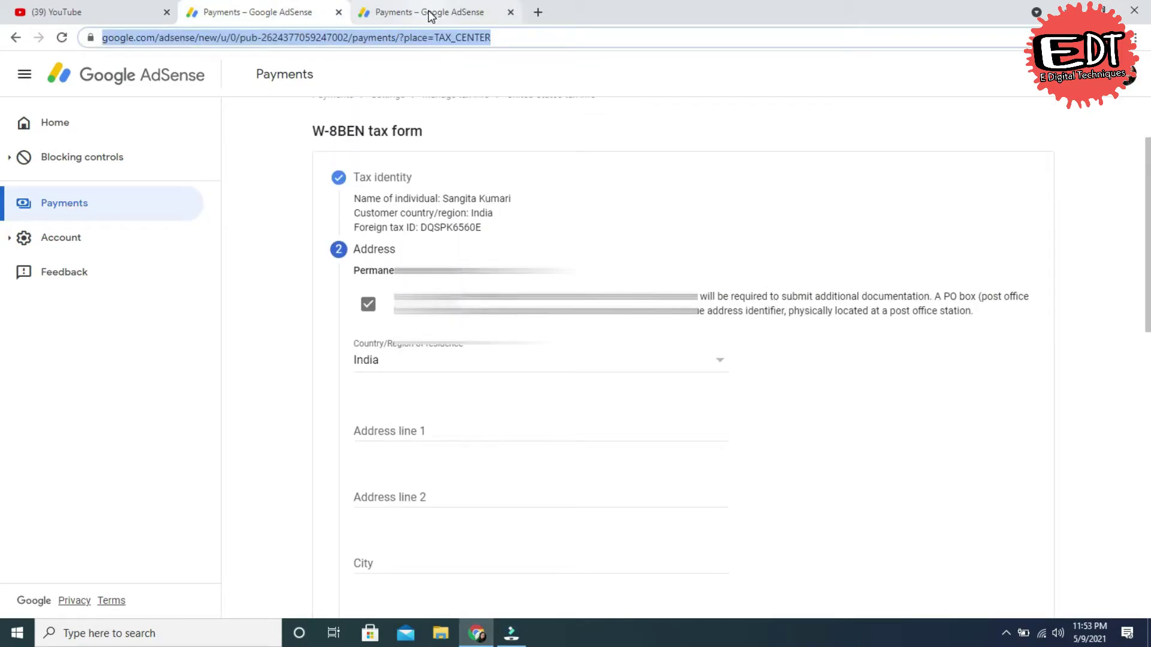
{"action": "left_click", "coordinate": [497, 12]}
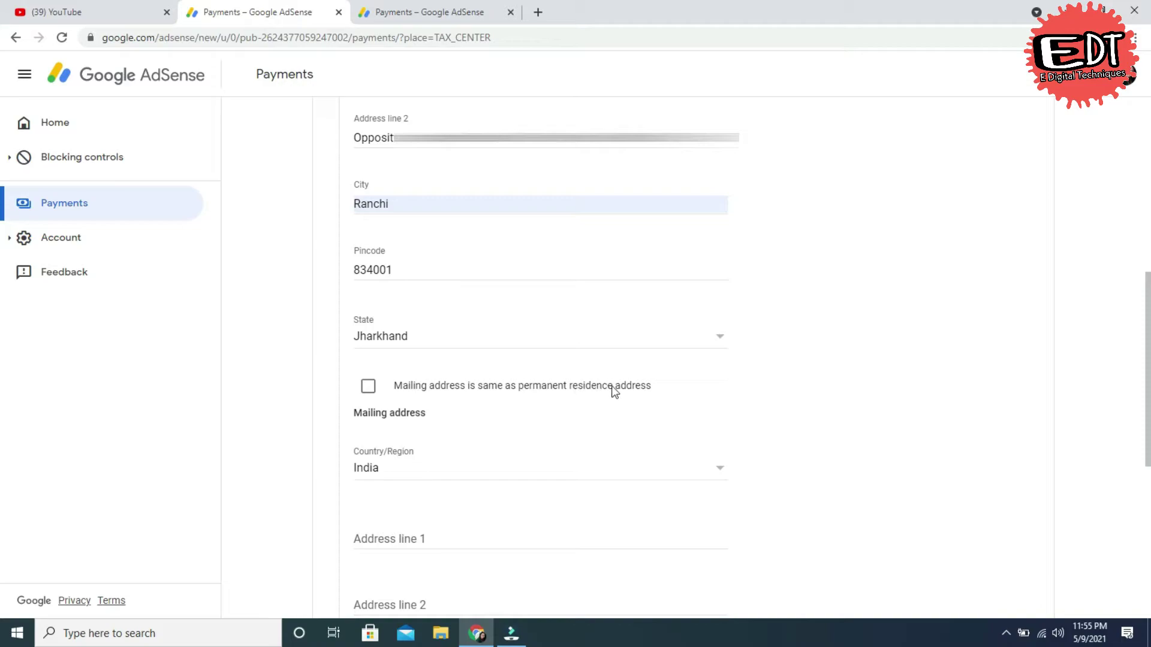
{"action": "left_click", "coordinate": [369, 387]}
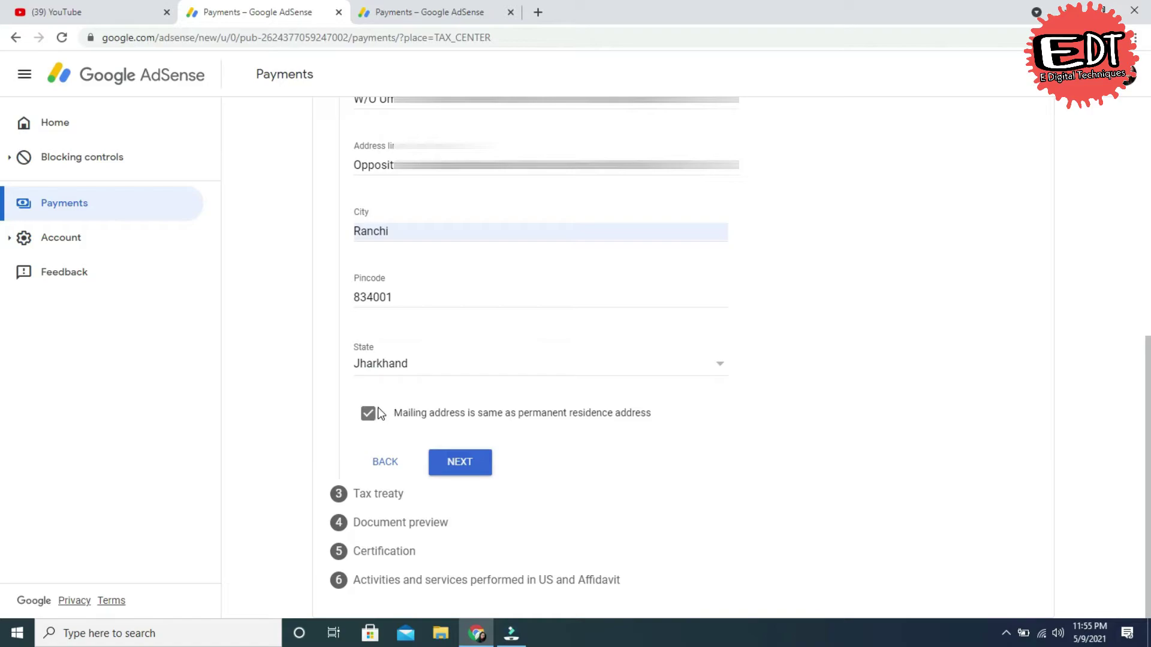
{"action": "left_click", "coordinate": [464, 463]}
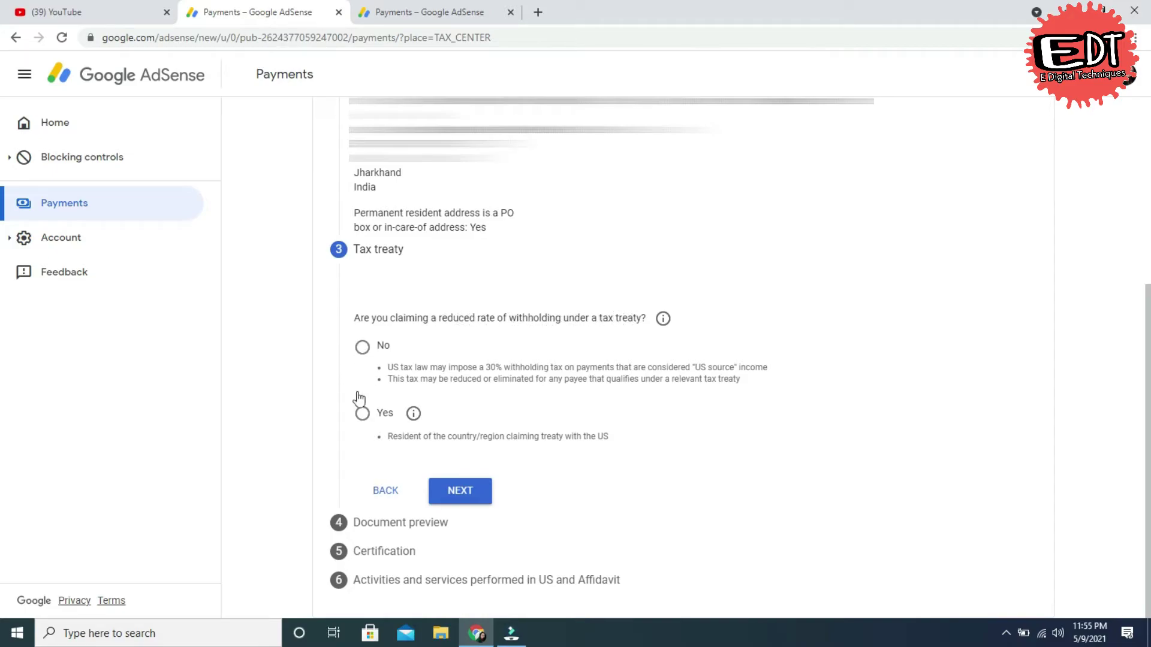
Claim a treaty rate, confirm treaty-country residence, and choose India as the country
{"action": "left_click", "coordinate": [362, 414]}
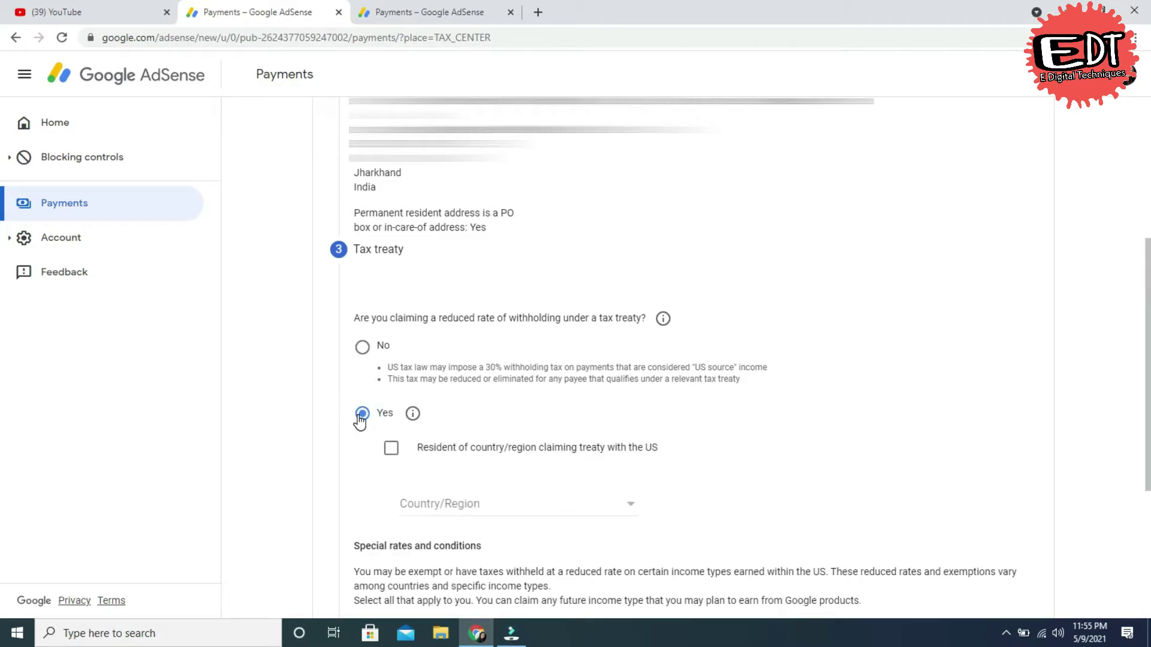
{"action": "scroll", "coordinate": [357, 416], "scroll_direction": "down", "scroll_amount": 2}
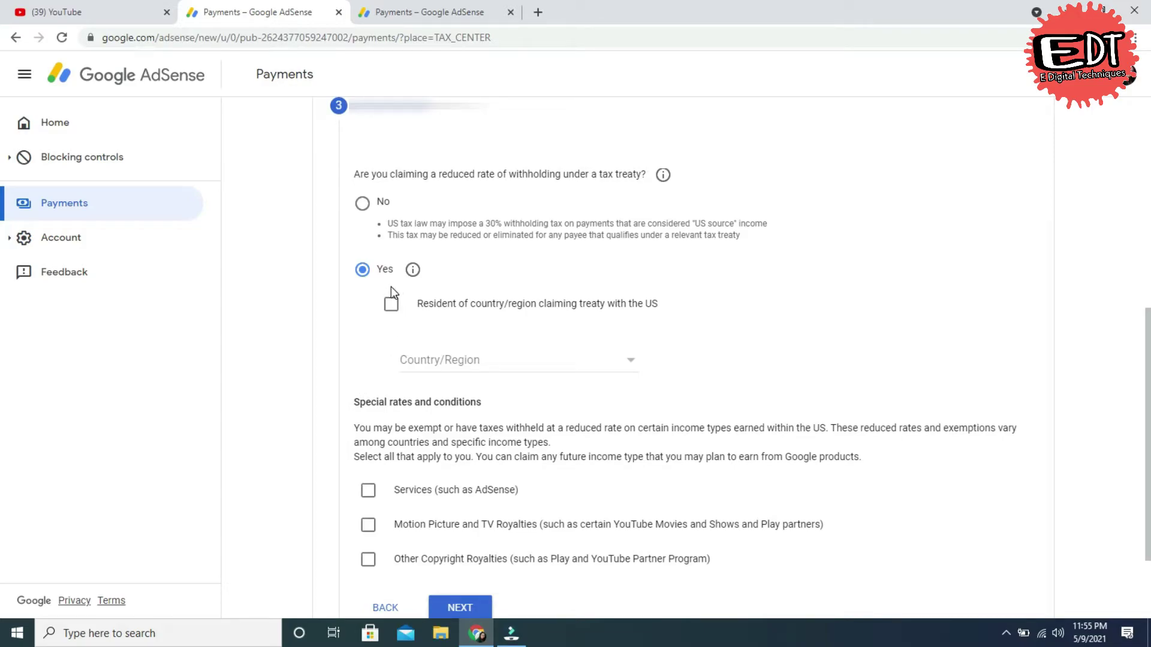
{"action": "left_click", "coordinate": [393, 307]}
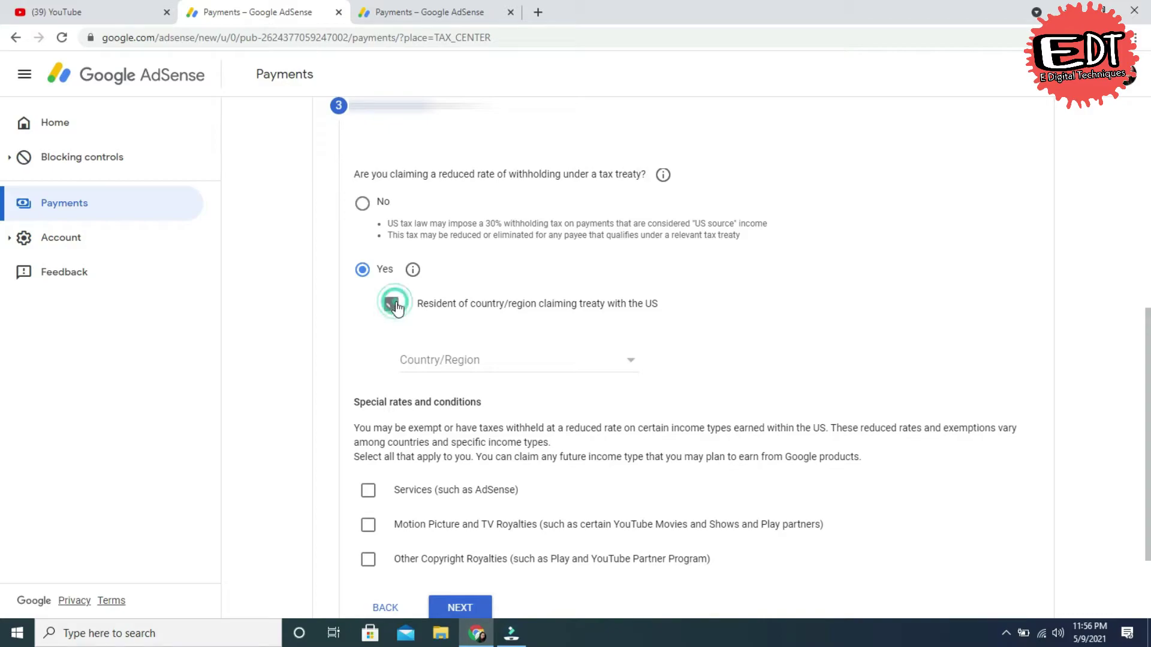
{"action": "left_click", "coordinate": [625, 363]}
{"action": "scroll", "coordinate": [474, 401], "scroll_direction": "down", "scroll_amount": 5}
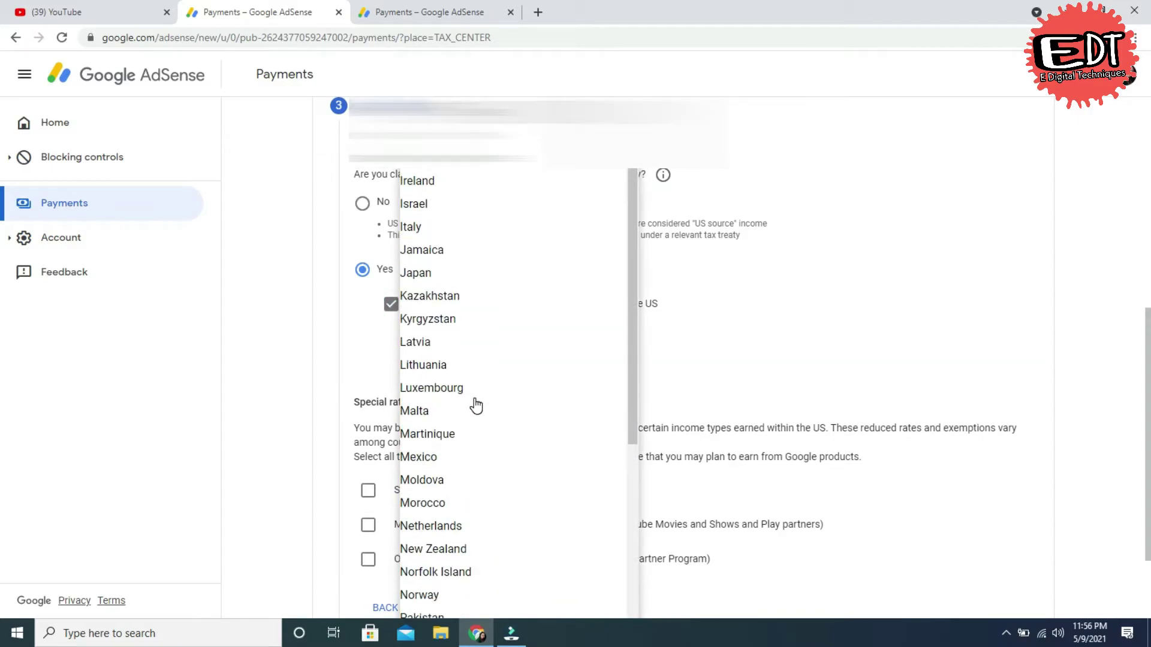
{"action": "scroll", "coordinate": [475, 405], "scroll_direction": "down", "scroll_amount": 5}
{"action": "scroll", "coordinate": [453, 420], "scroll_direction": "down", "scroll_amount": 1}
{"action": "scroll", "coordinate": [461, 422], "scroll_direction": "up", "scroll_amount": 9}
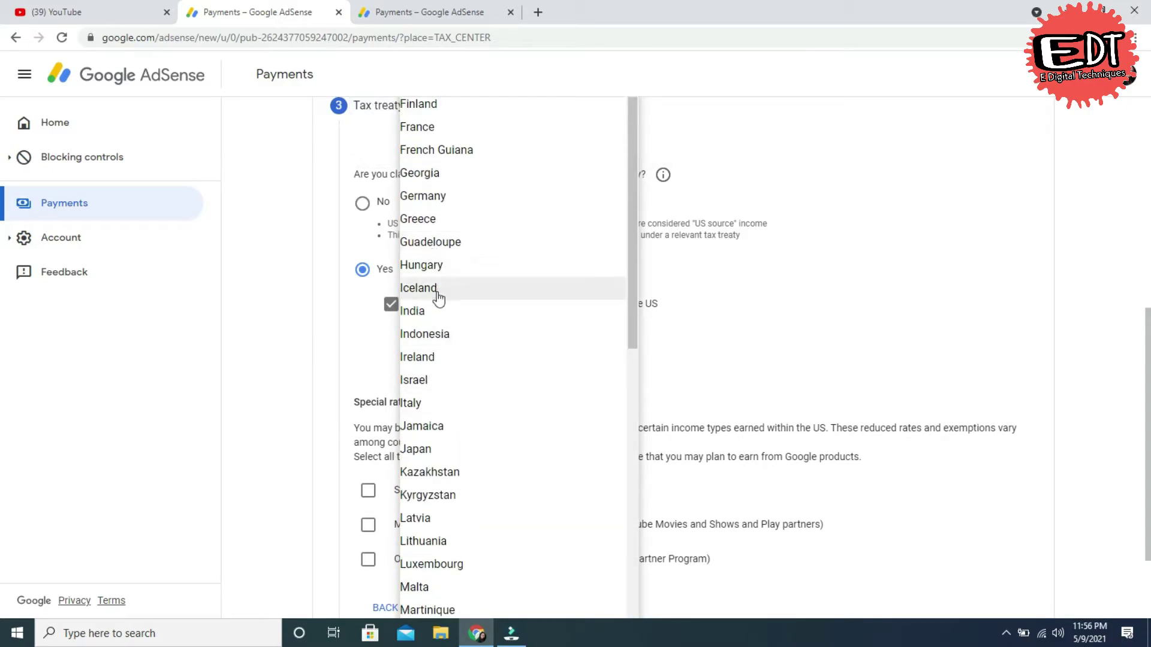
{"action": "left_click", "coordinate": [429, 314]}
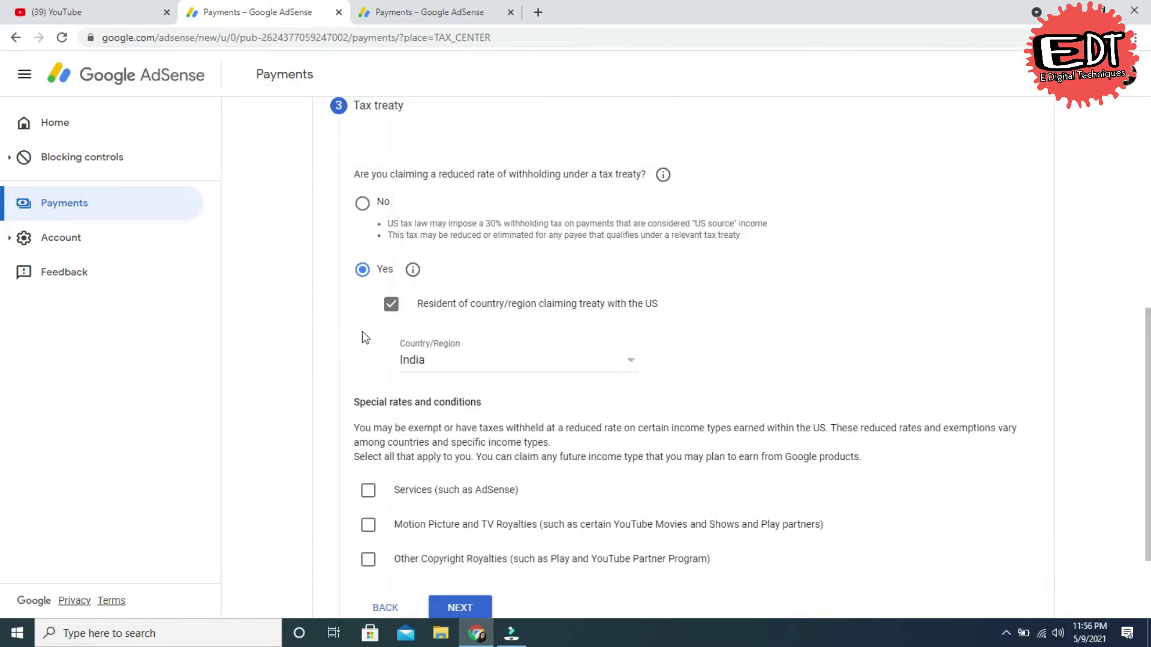
Tick Services income, choose Article 7 paragraph 1 at a 0% withholding rate, and confirm treaty eligibility
{"action": "scroll", "coordinate": [476, 389], "scroll_direction": "down", "scroll_amount": 2}
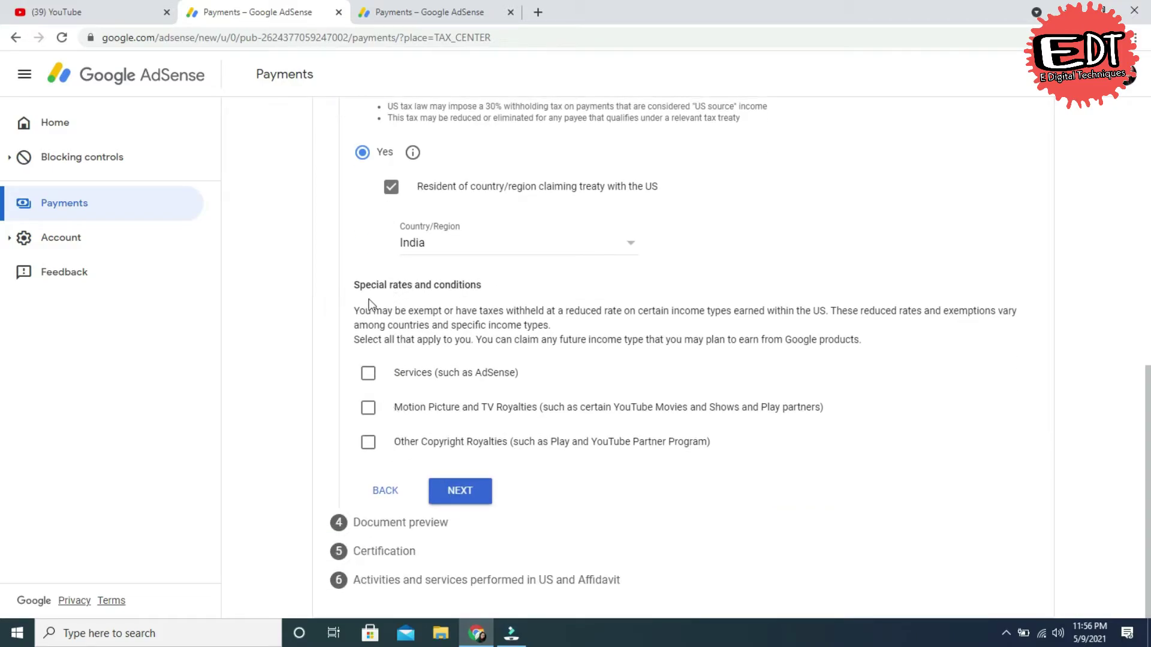
{"action": "left_click_drag", "start_coordinate": [356, 284], "coordinate": [449, 285]}
{"action": "left_click", "coordinate": [462, 292]}
{"action": "left_click", "coordinate": [367, 373]}
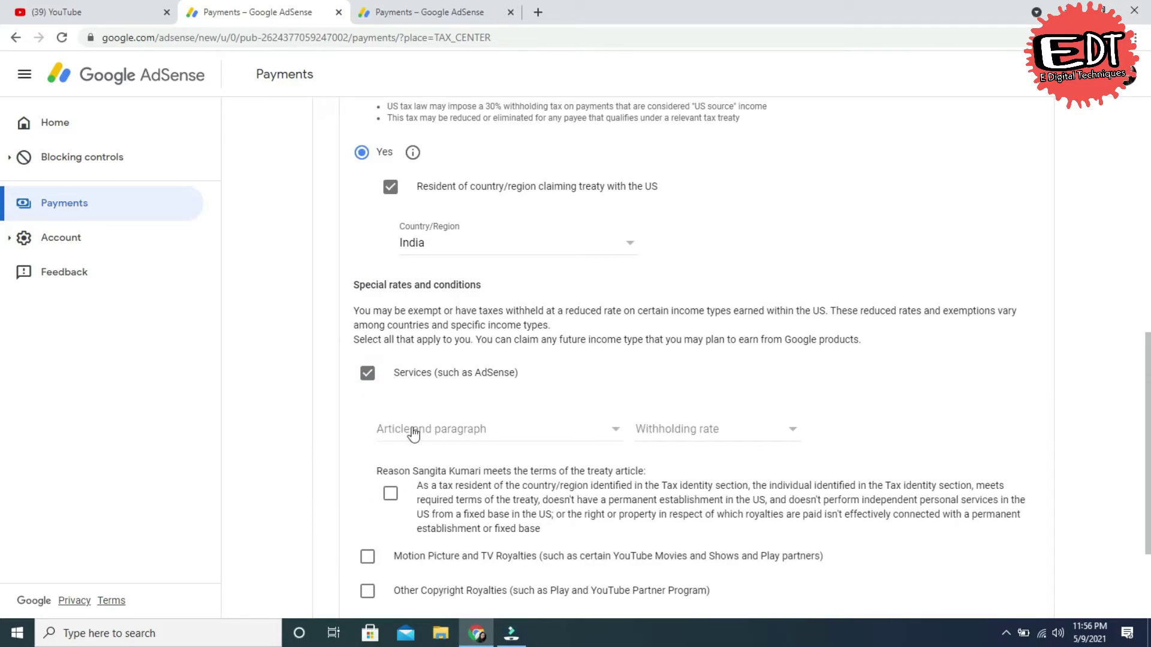
{"action": "left_click", "coordinate": [584, 433]}
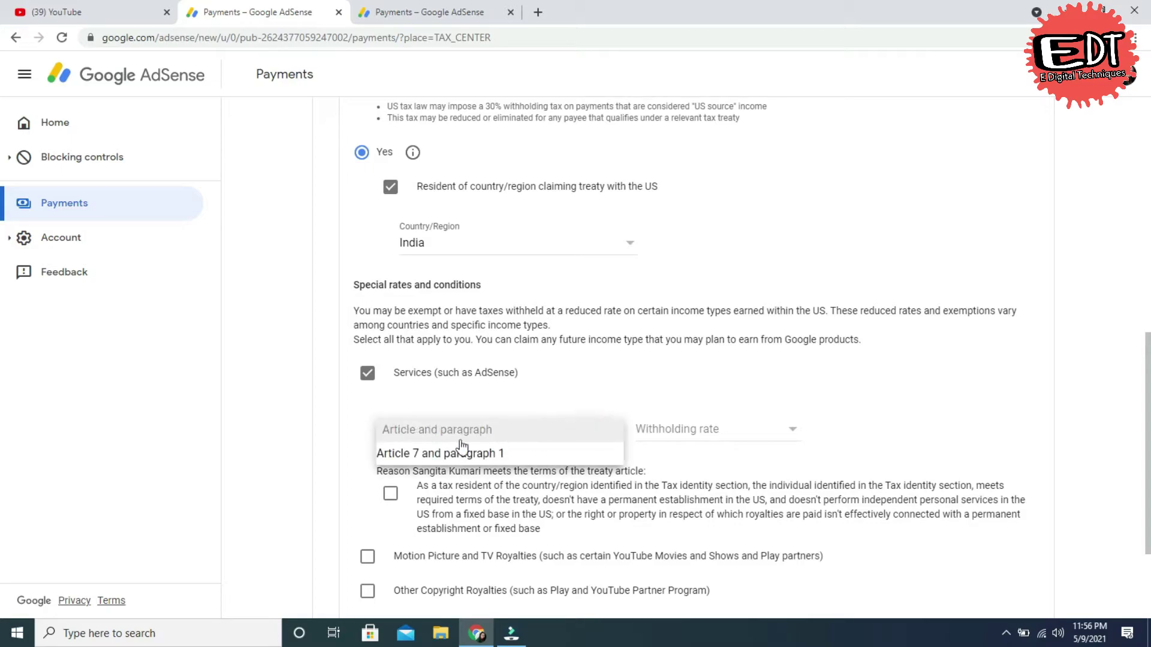
{"action": "left_click", "coordinate": [424, 461]}
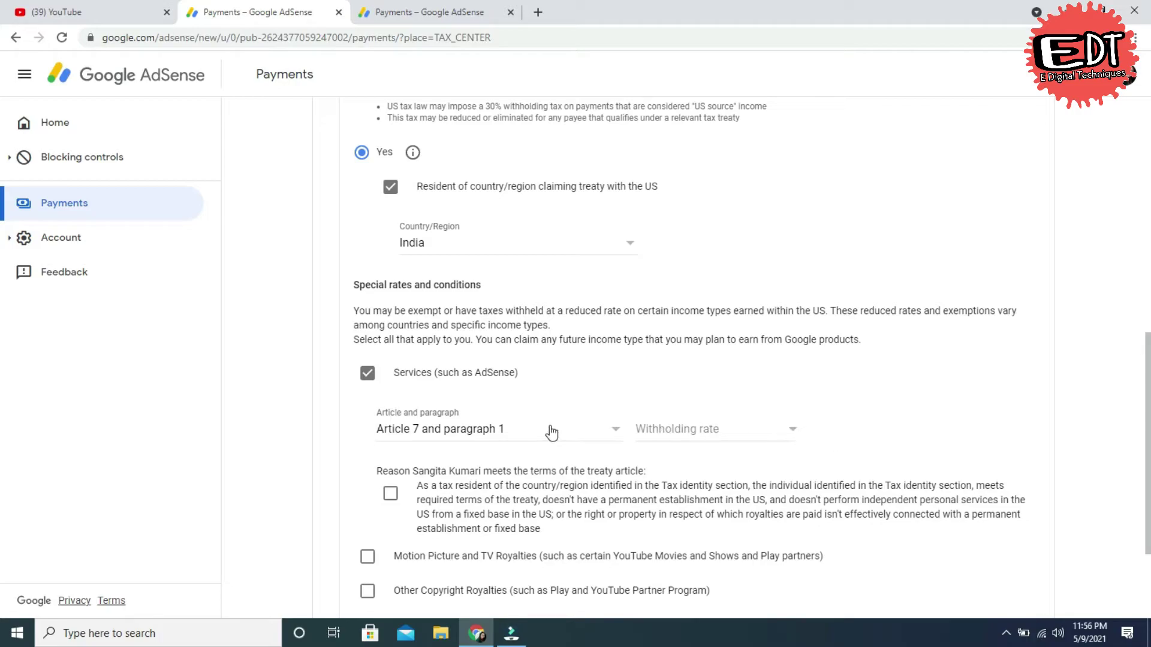
{"action": "left_click", "coordinate": [788, 431]}
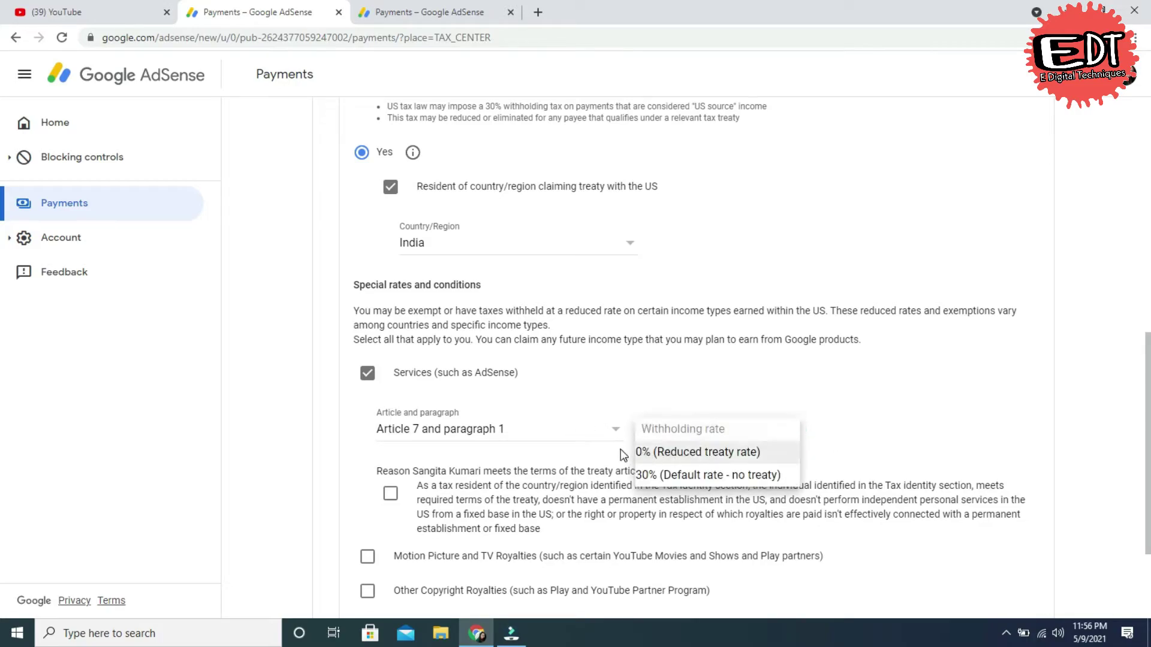
{"action": "left_click", "coordinate": [698, 455]}
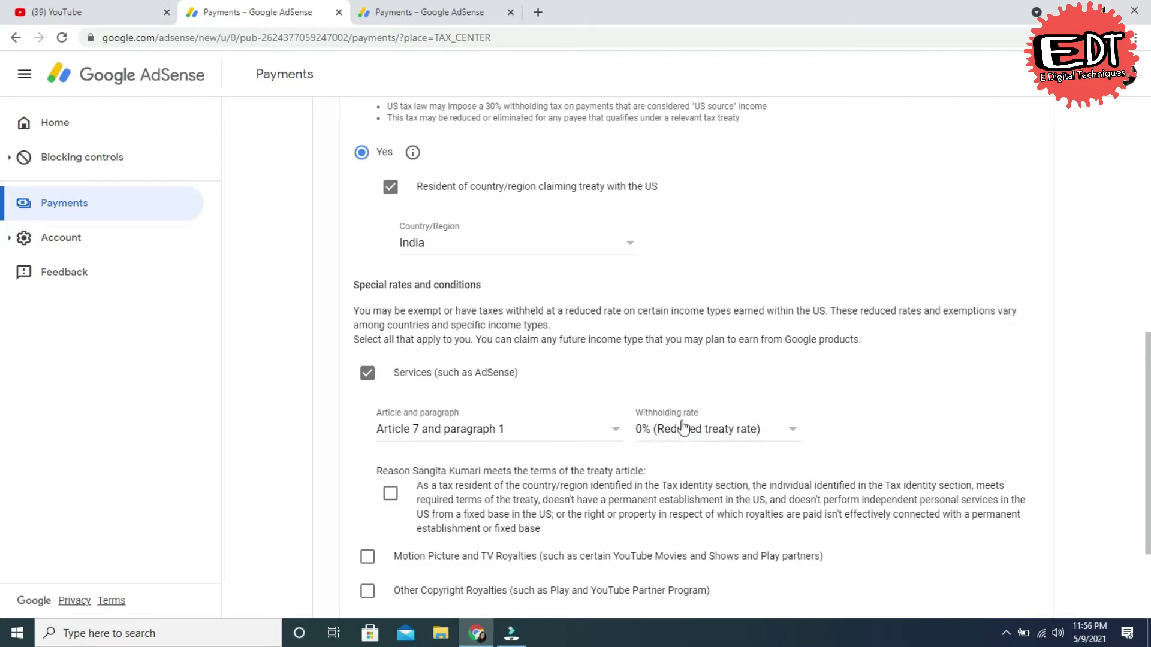
{"action": "scroll", "coordinate": [288, 423], "scroll_direction": "down", "scroll_amount": 2}
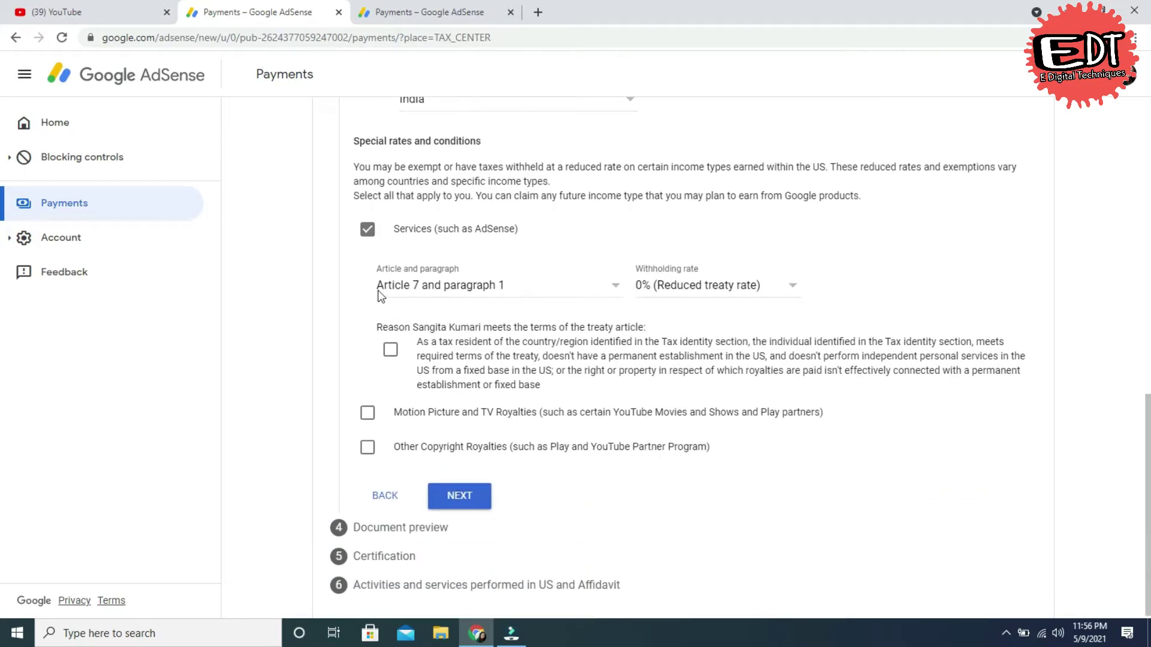
{"action": "left_click", "coordinate": [386, 355]}
Tick Motion Picture and TV Royalties, choose Article 12 paragraph 2A II at 15%, and confirm eligibility
{"action": "left_click", "coordinate": [367, 412]}
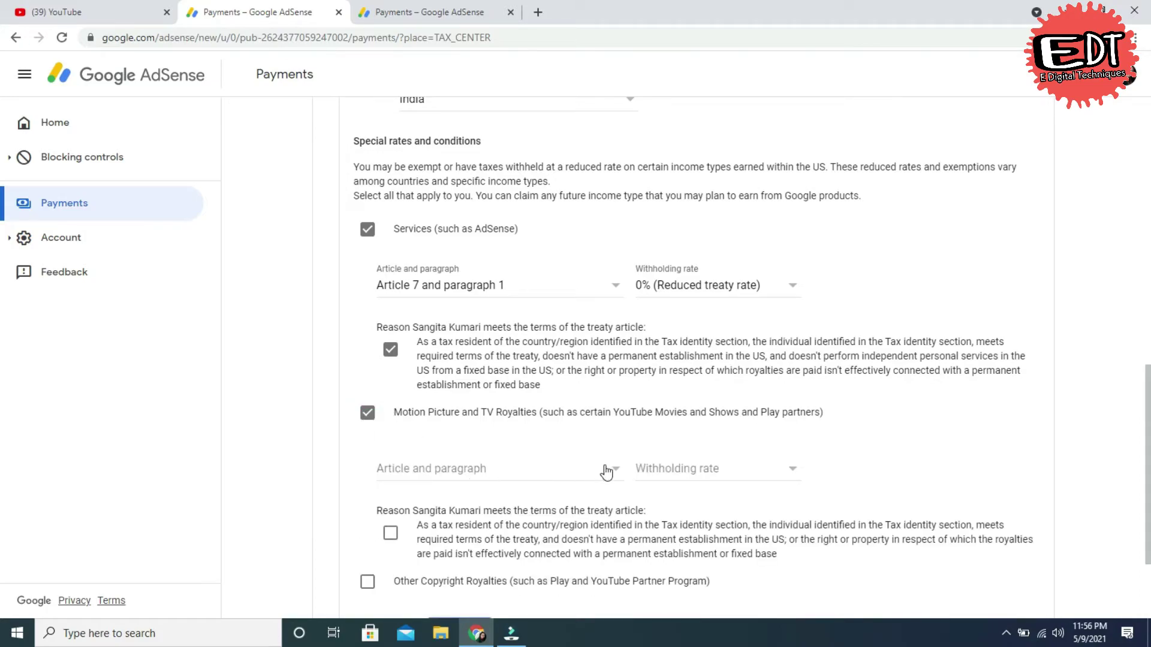
{"action": "scroll", "coordinate": [586, 469], "scroll_direction": "down", "scroll_amount": 1}
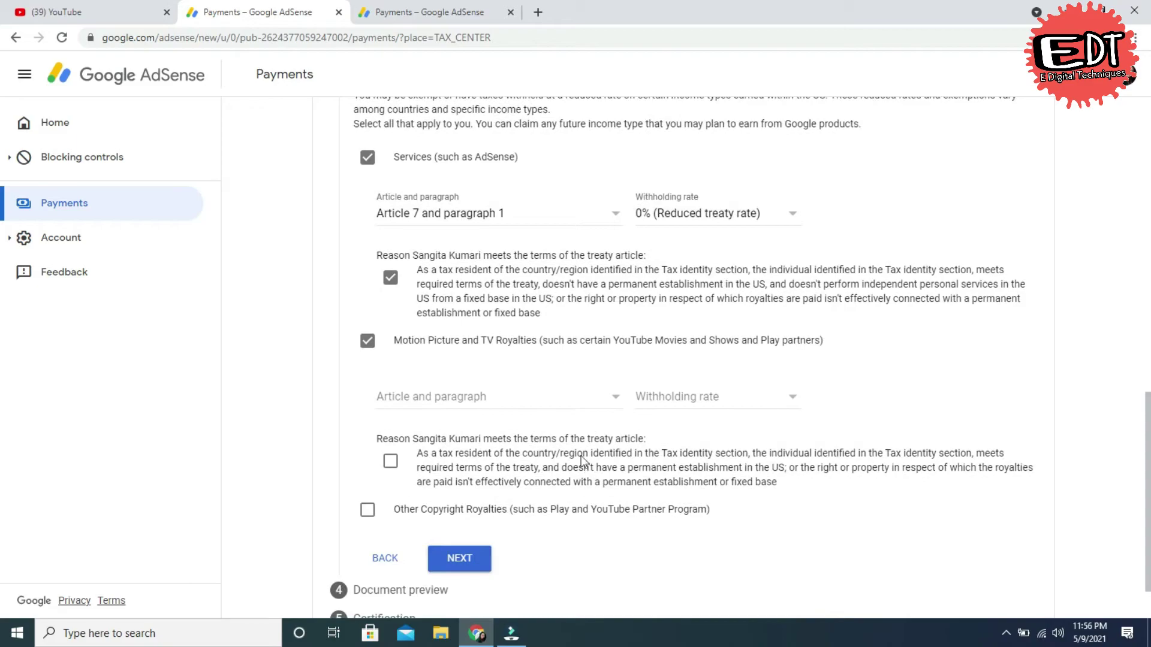
{"action": "left_click", "coordinate": [615, 397]}
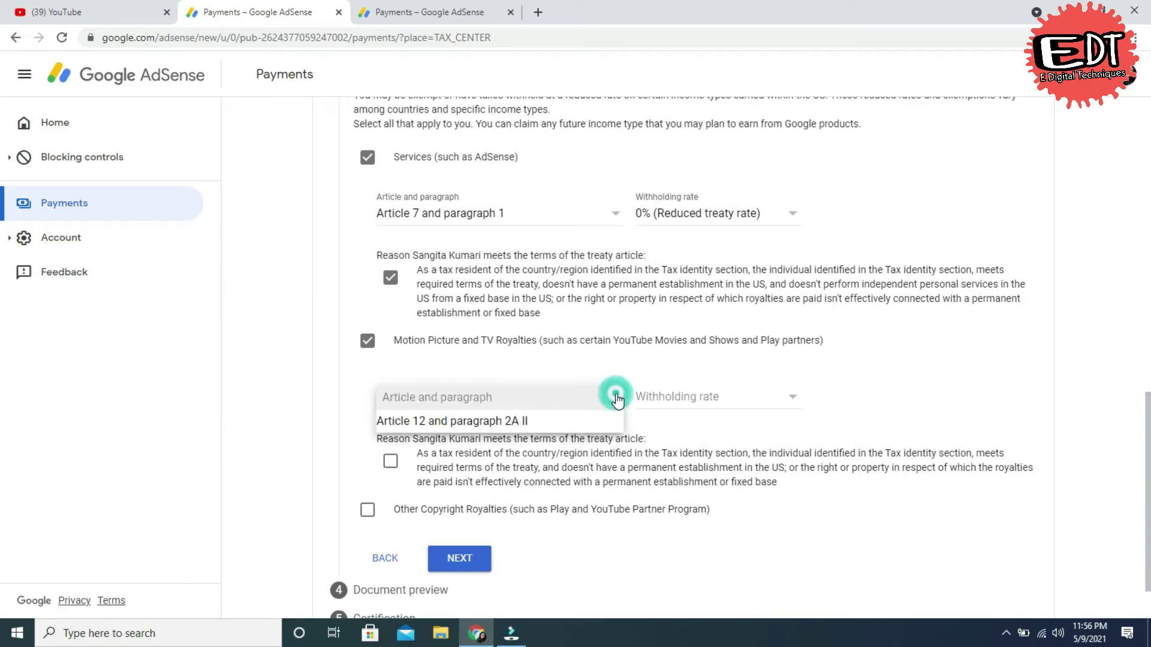
{"action": "left_click", "coordinate": [471, 420]}
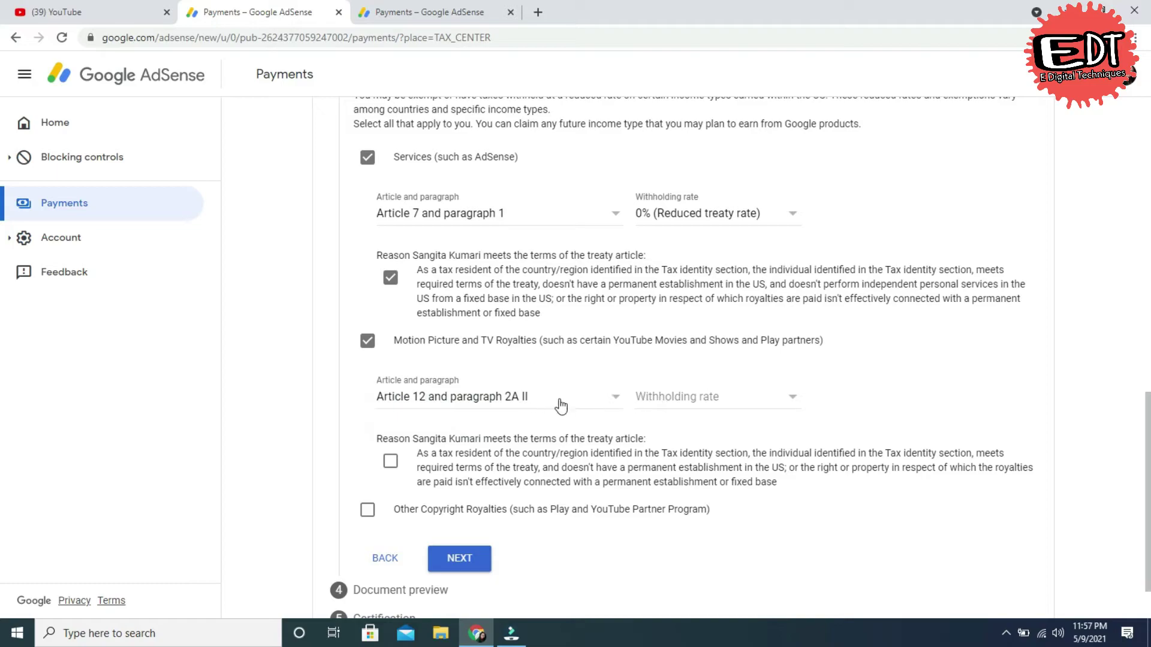
{"action": "left_click", "coordinate": [743, 405]}
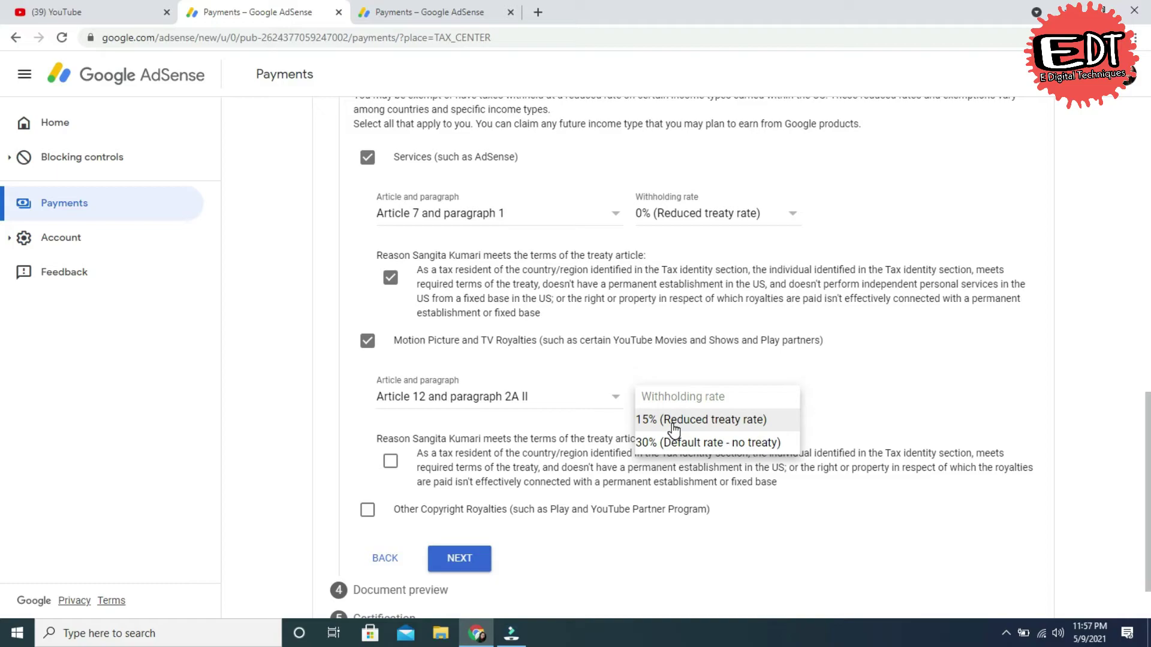
{"action": "left_click", "coordinate": [717, 419]}
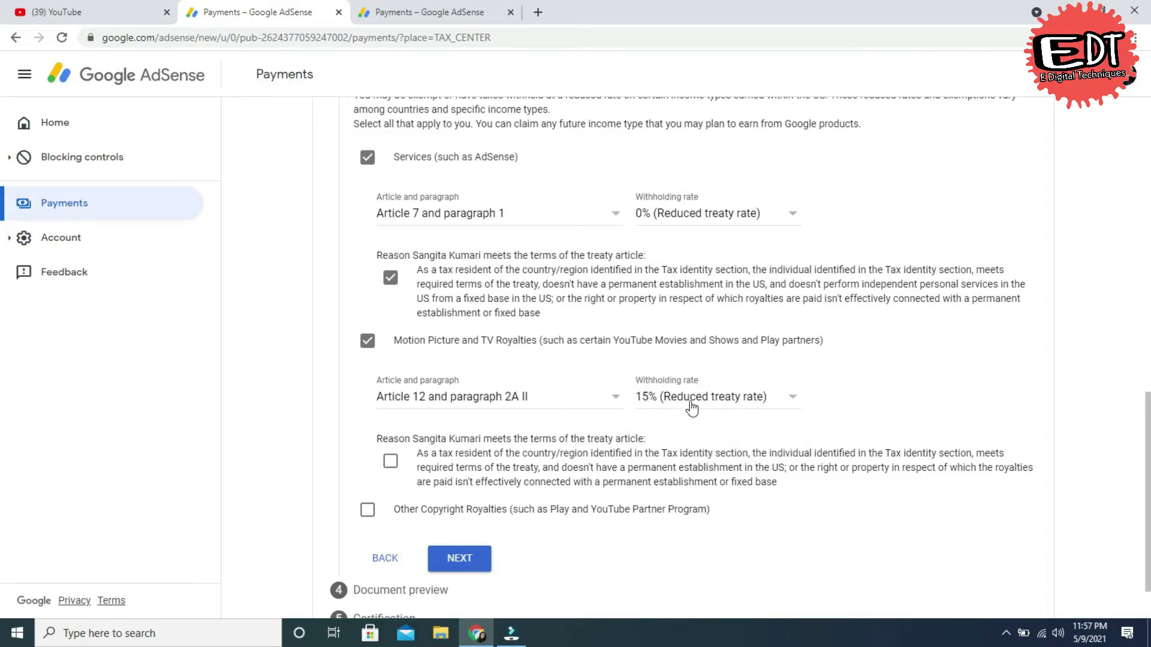
{"action": "left_click", "coordinate": [390, 461]}
{"action": "scroll", "coordinate": [359, 449], "scroll_direction": "down", "scroll_amount": 1}
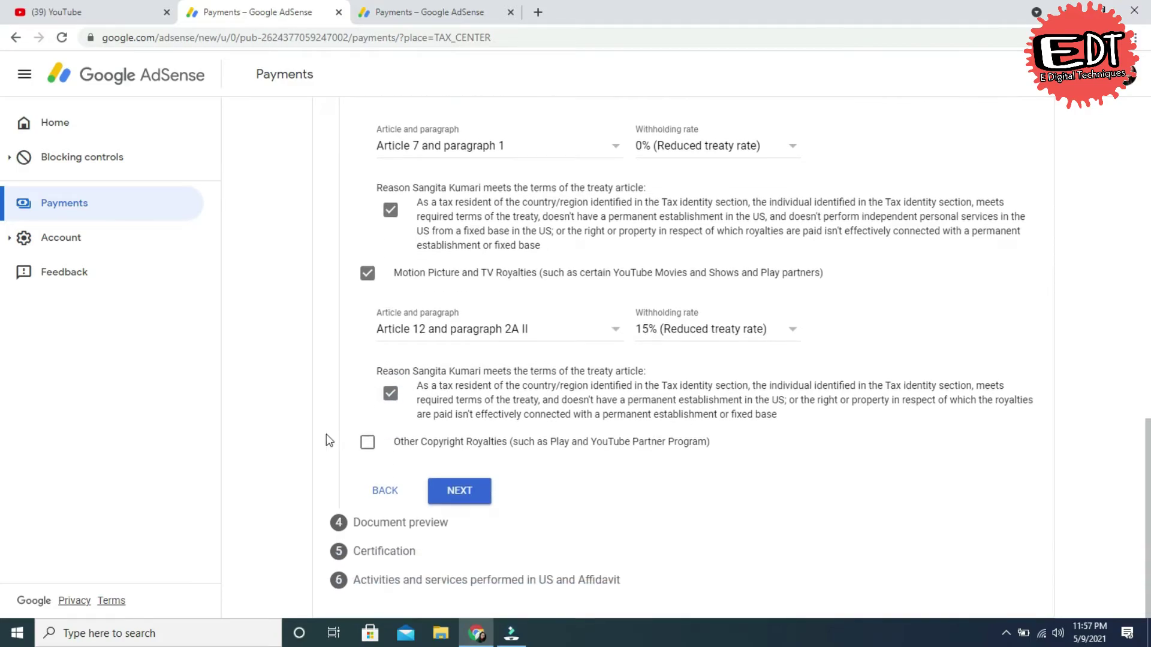
Claim Other Copyright Royalties at 15% under Article 12 paragraph 2A II and save the treaty details
{"action": "left_click", "coordinate": [368, 442]}
{"action": "scroll", "coordinate": [407, 442], "scroll_direction": "down", "scroll_amount": 2}
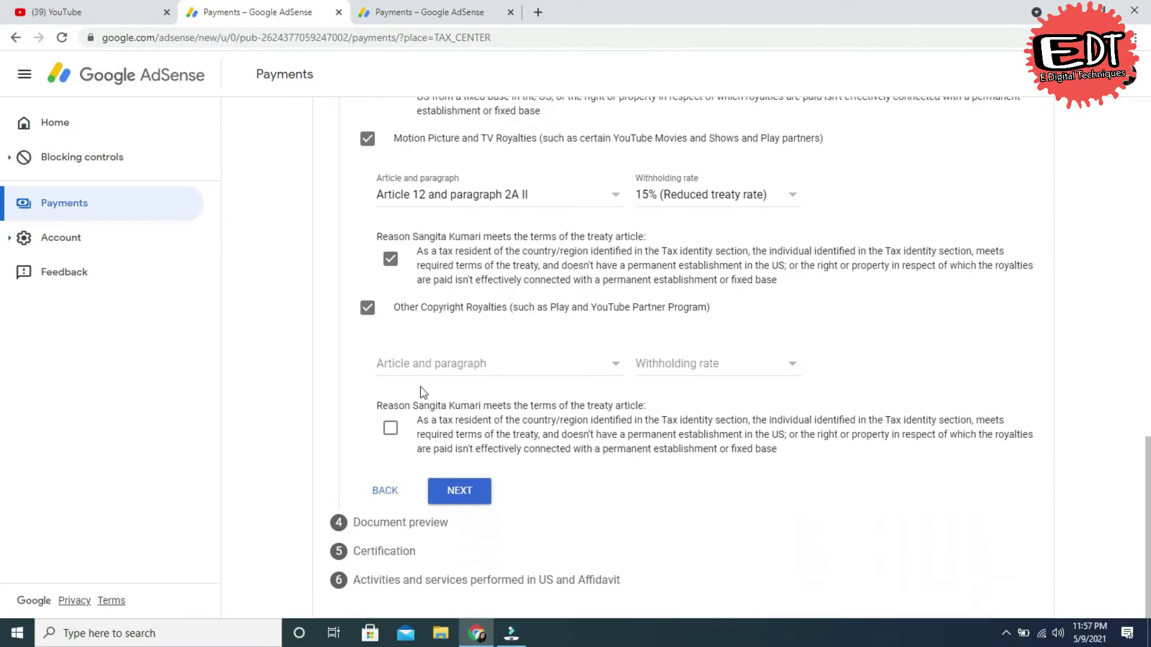
{"action": "left_click", "coordinate": [611, 373]}
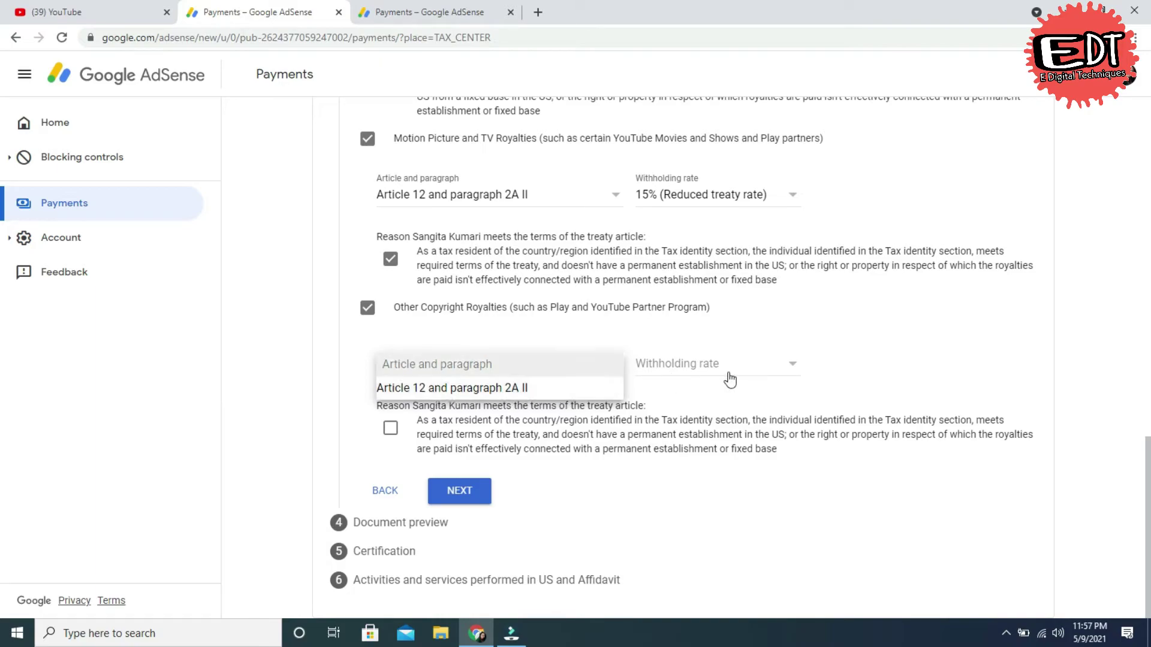
{"action": "left_click", "coordinate": [547, 391]}
{"action": "left_click", "coordinate": [762, 367]}
{"action": "left_click", "coordinate": [682, 386]}
{"action": "left_click", "coordinate": [390, 428]}
{"action": "left_click", "coordinate": [456, 487]}
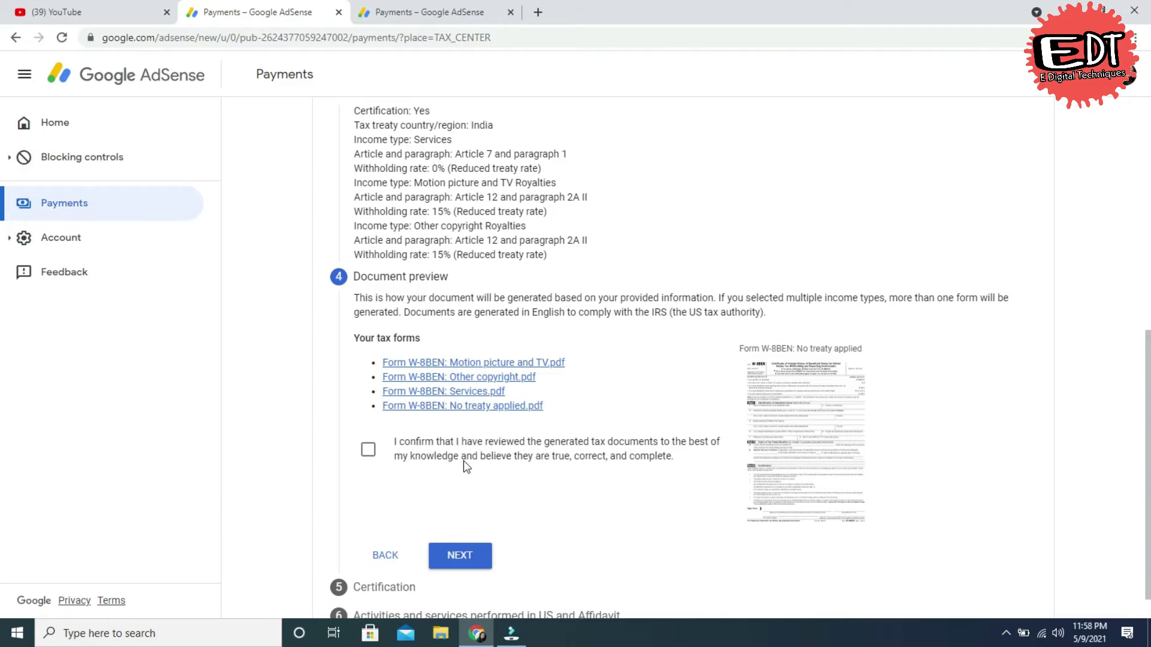
Confirm the four generated W-8BEN forms, then sign with your full legal name, answering Yes to signing yourself
{"action": "left_click", "coordinate": [368, 452]}
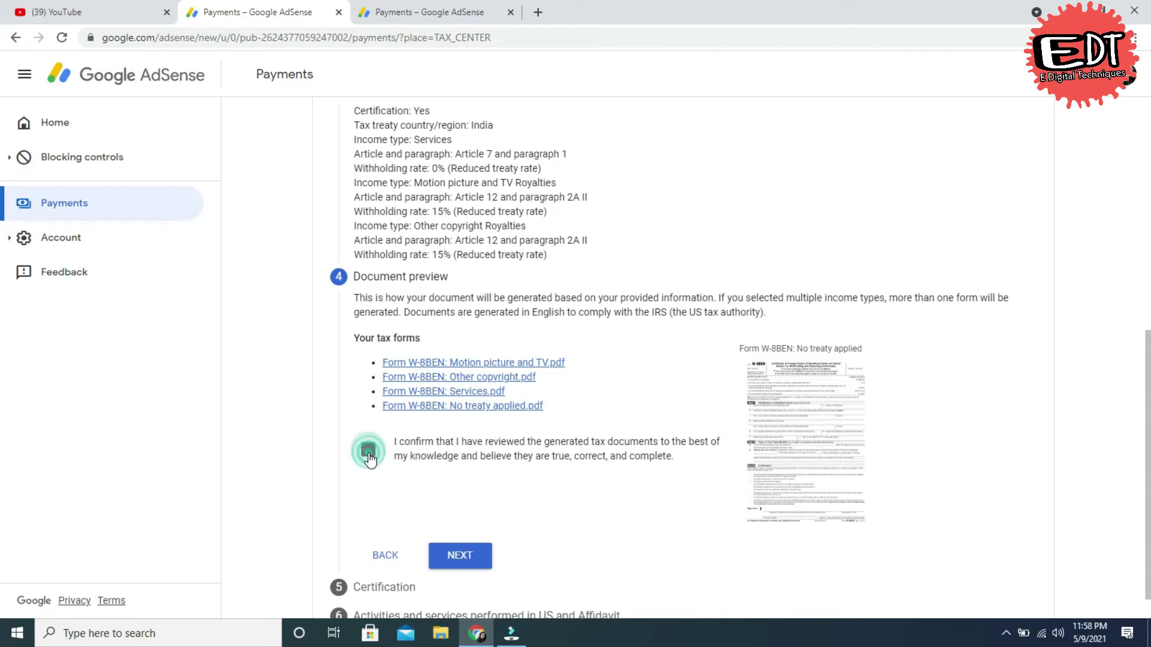
{"action": "left_click", "coordinate": [467, 554]}
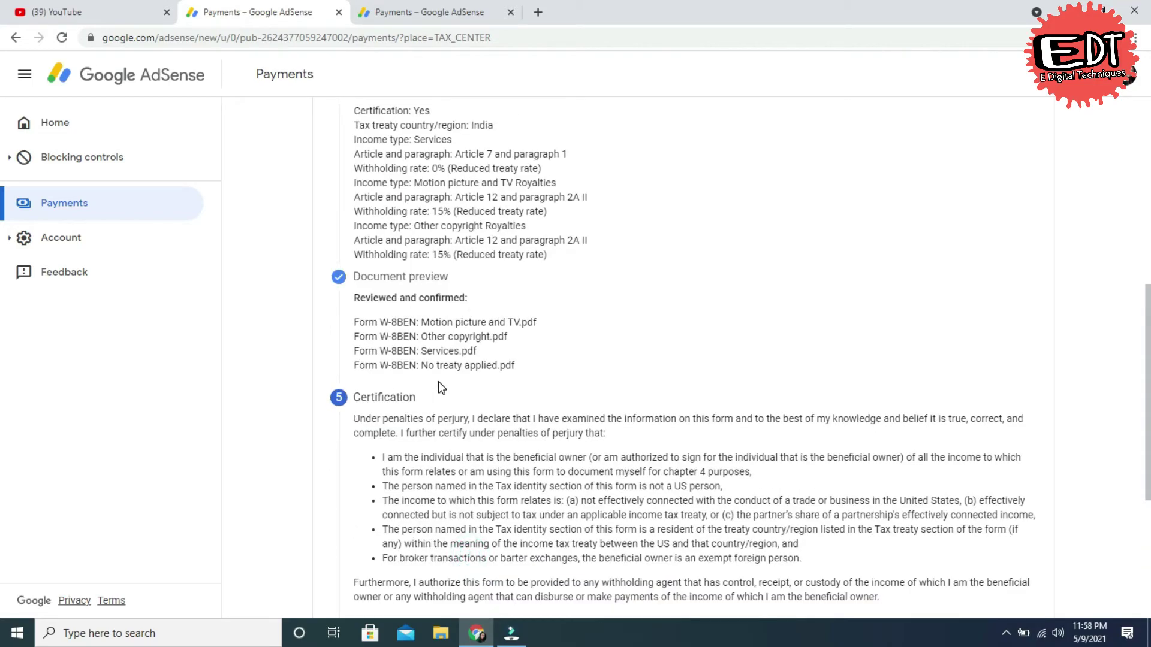
{"action": "left_click", "coordinate": [382, 398]}
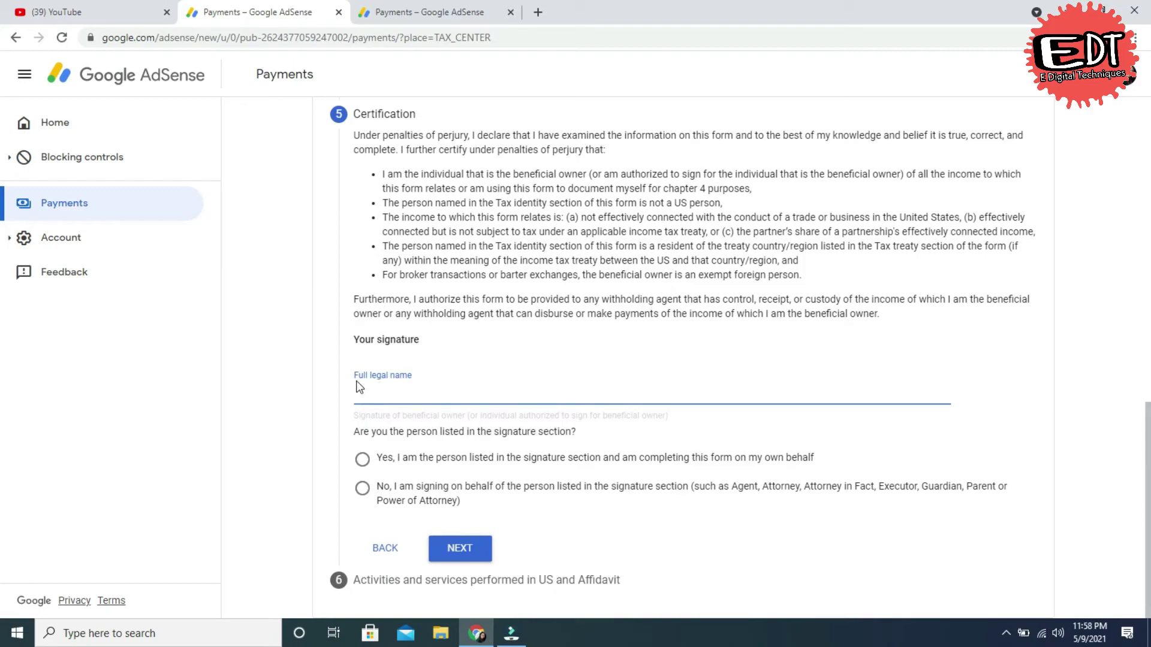
{"action": "left_click", "coordinate": [378, 396]}
{"action": "type", "text": "SANGITA KUMARI"}
{"action": "left_click", "coordinate": [363, 460]}
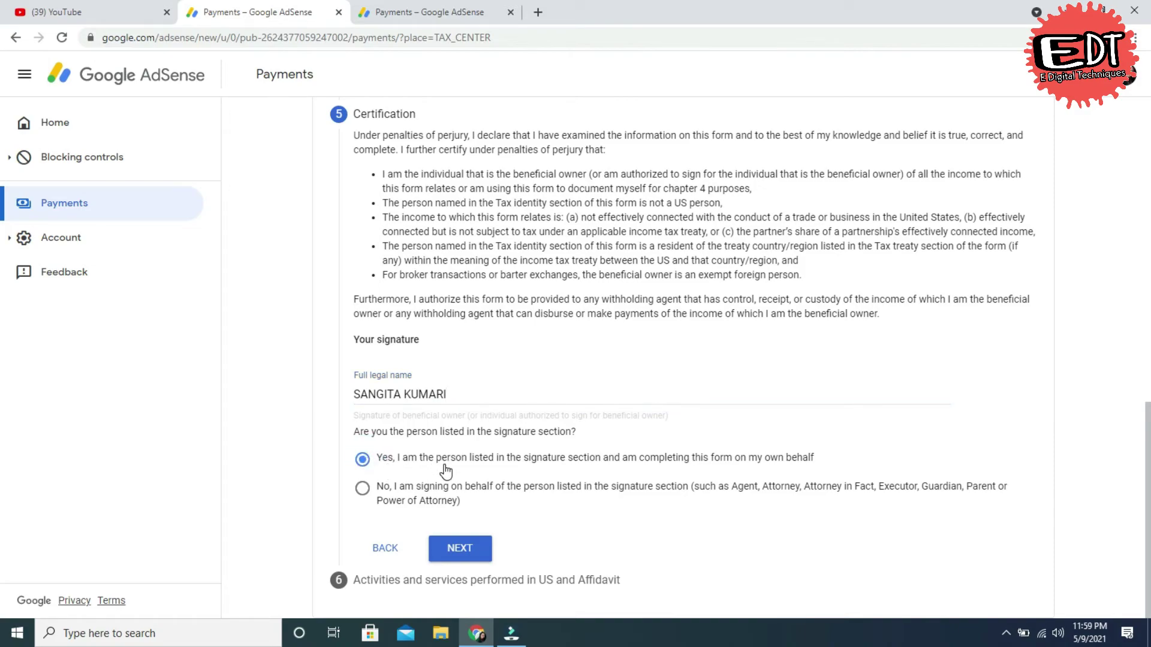
{"action": "left_click", "coordinate": [459, 549]}
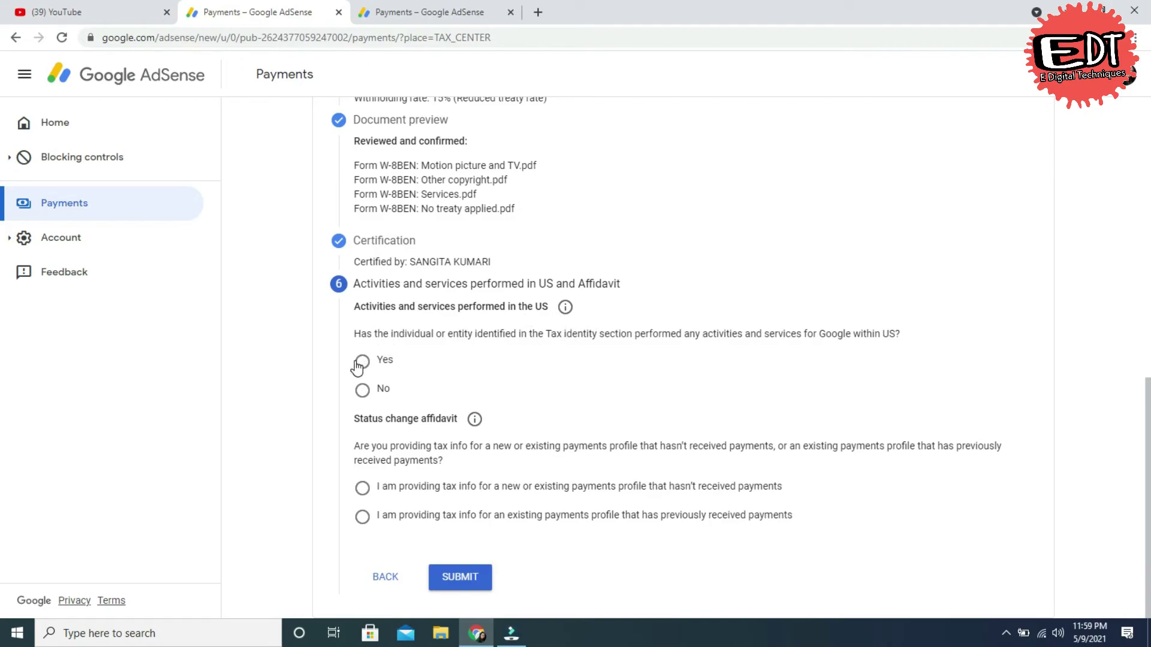
Answer No to US activities, certify services are performed abroad, declare a new profile, and submit
{"action": "left_click", "coordinate": [362, 390]}
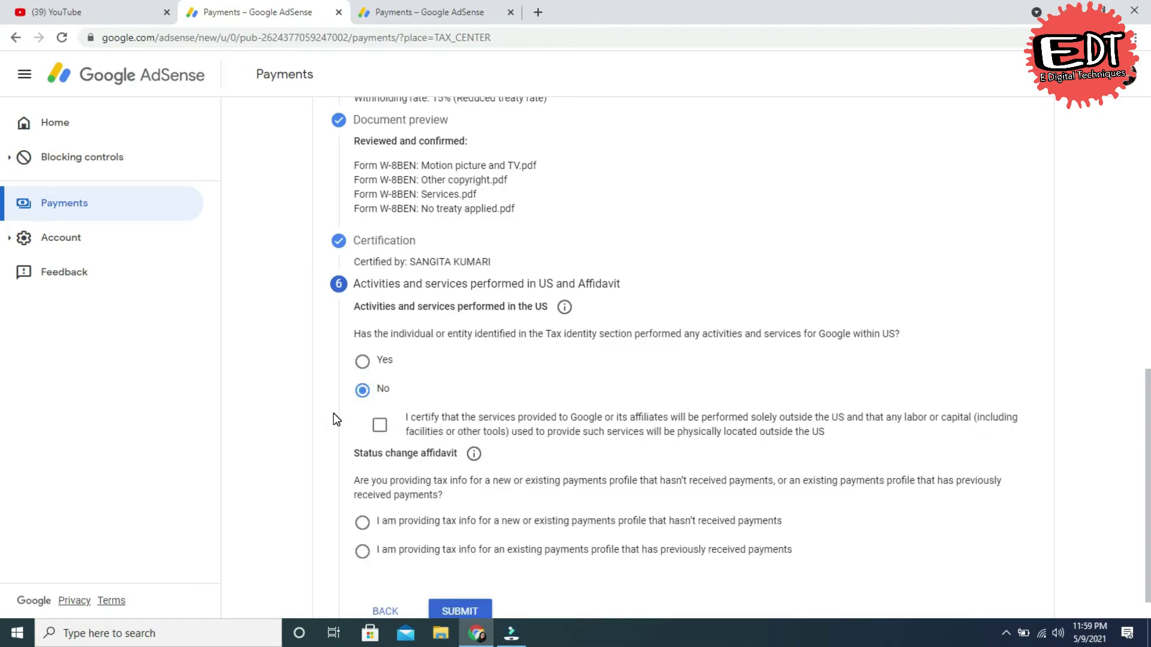
{"action": "left_click", "coordinate": [381, 427]}
{"action": "scroll", "coordinate": [334, 440], "scroll_direction": "down", "scroll_amount": 1}
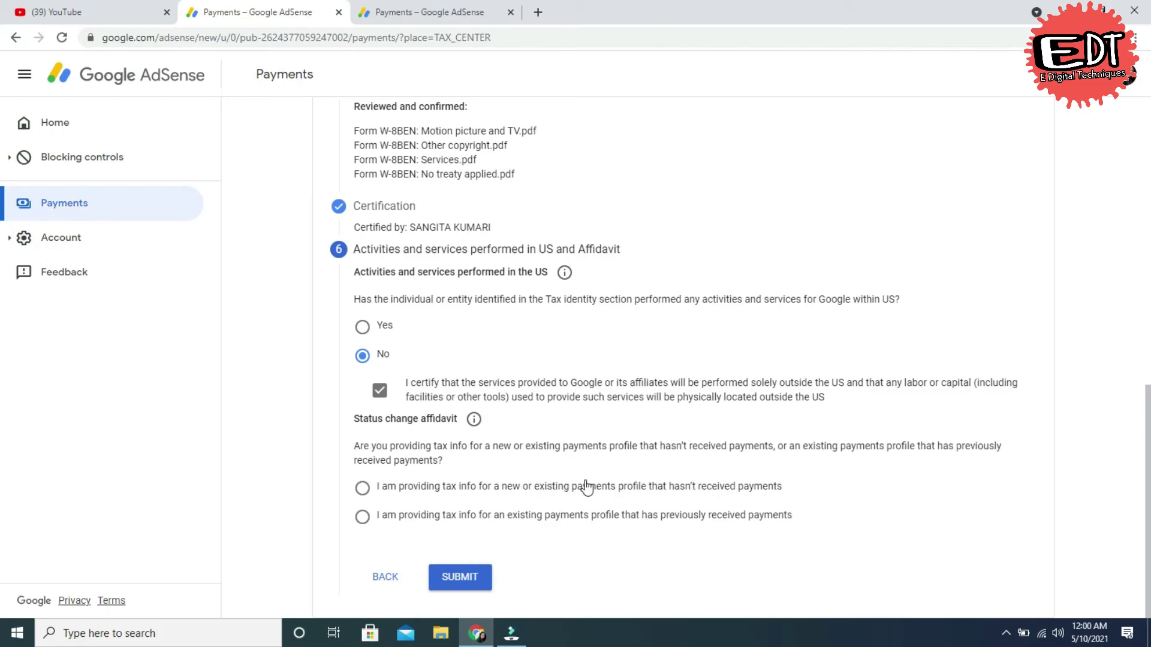
{"action": "left_click", "coordinate": [362, 488]}
{"action": "left_click", "coordinate": [363, 518]}
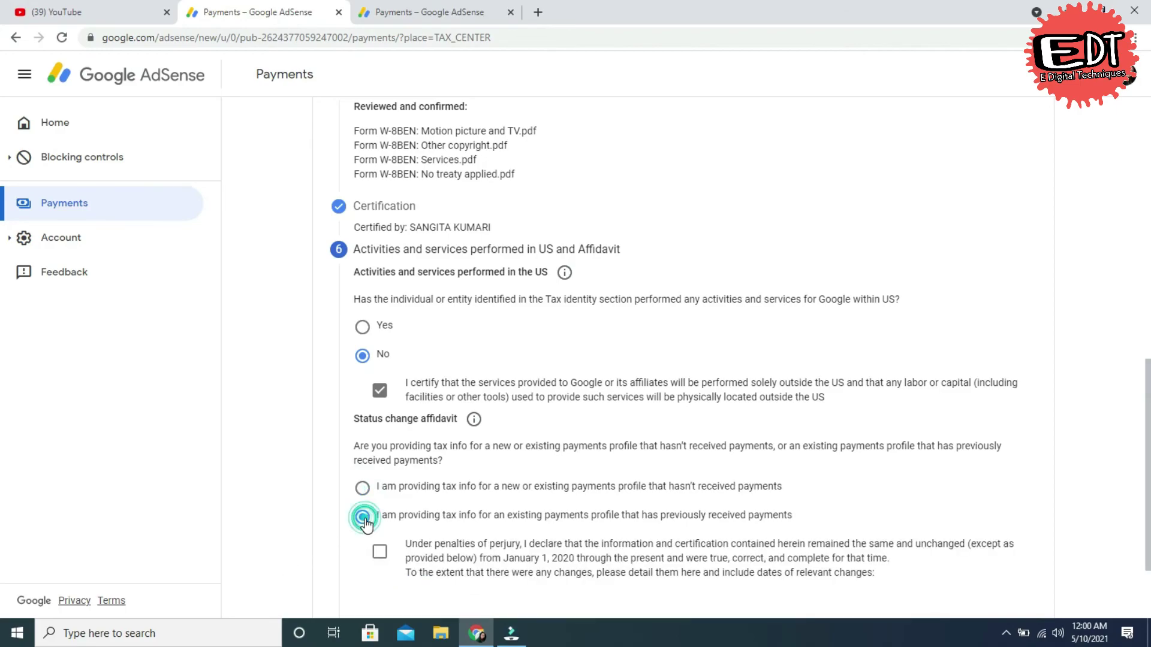
{"action": "left_click", "coordinate": [362, 488]}
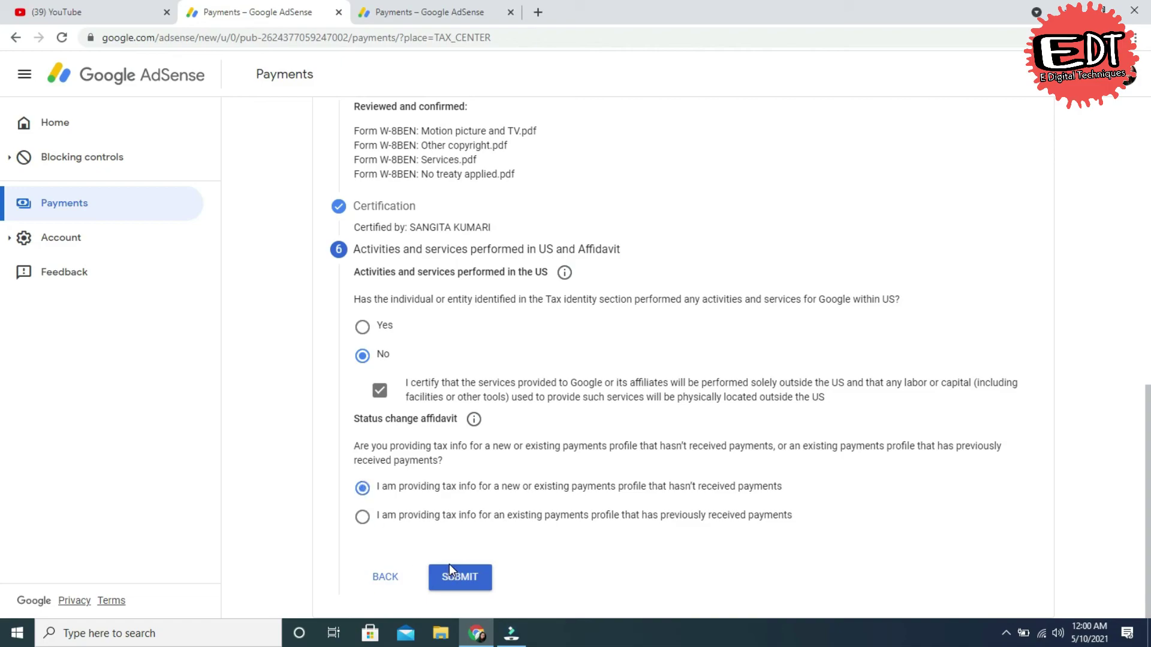
{"action": "left_click", "coordinate": [468, 589]}
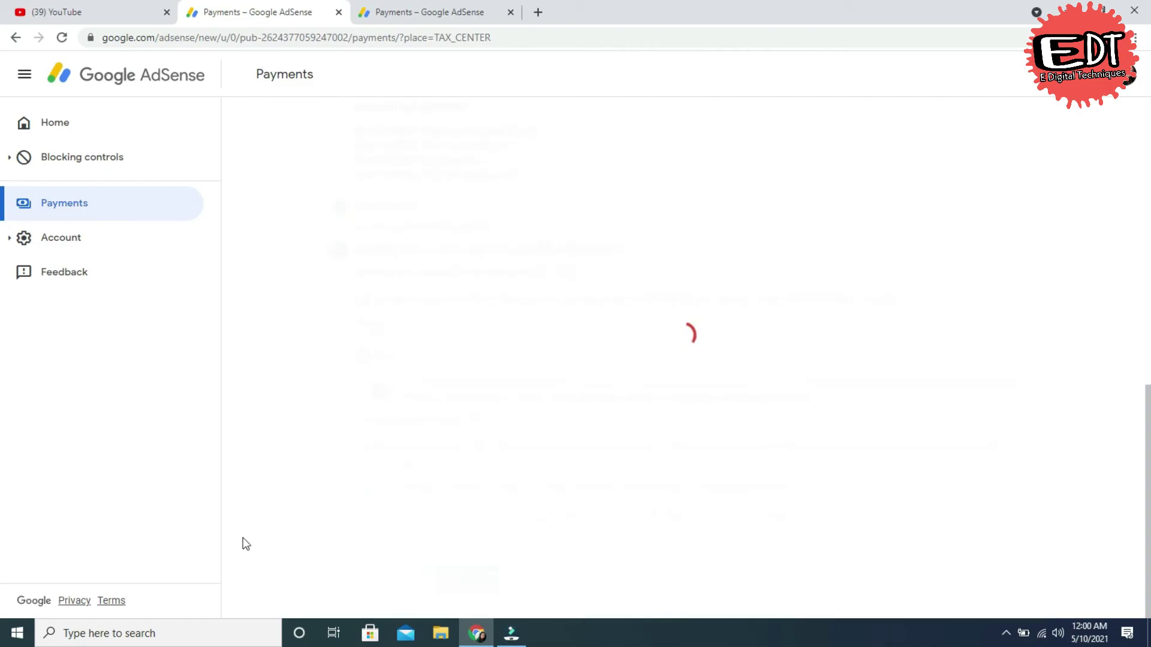